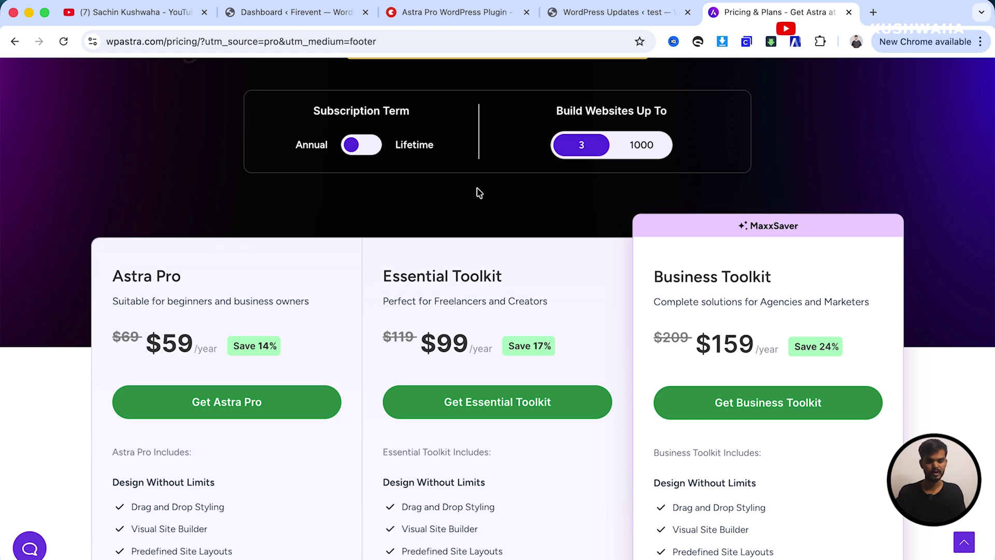
Switch the Astra pricing to the Lifetime subscription term and examine the plan prices.
click(369, 144)
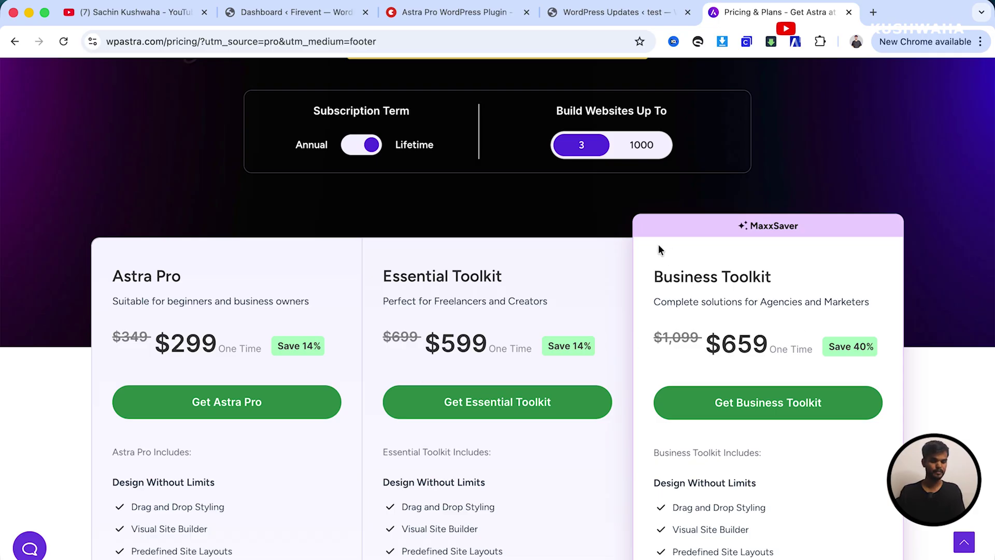
scroll(292, 222, up, 5)
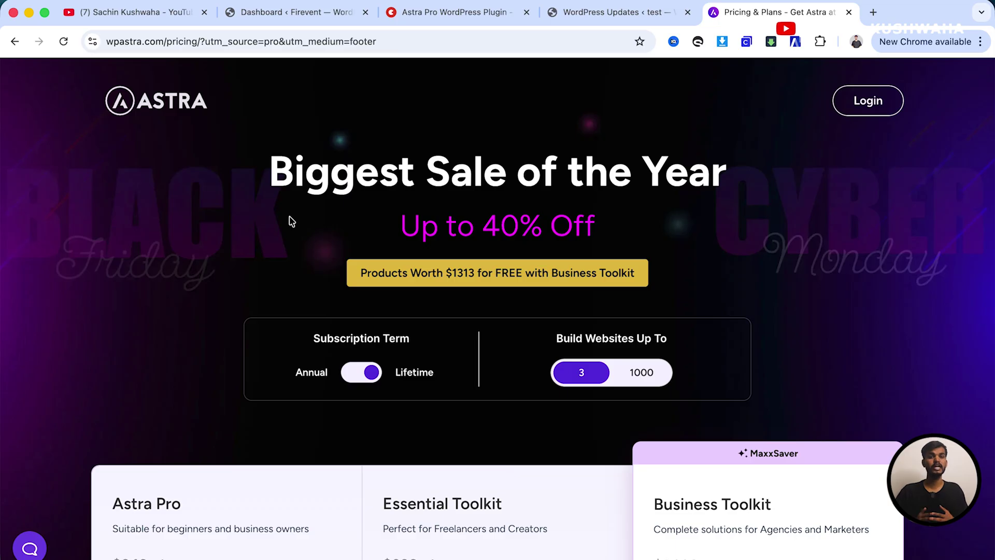
Go to the Topmate page for Astra Pro WordPress Plugin (Lifetime Access) and proceed to its checkout form.
click(409, 13)
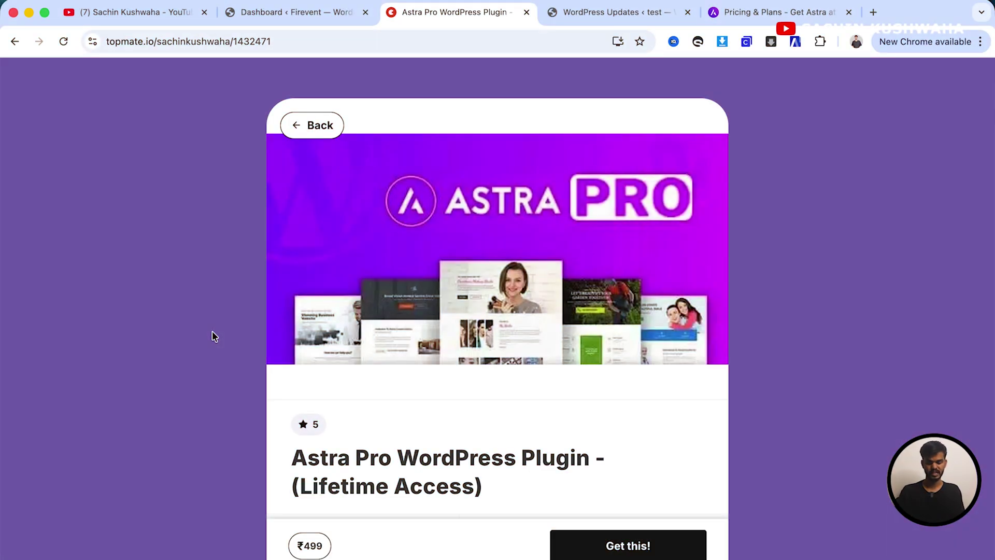
scroll(213, 331, down, 3)
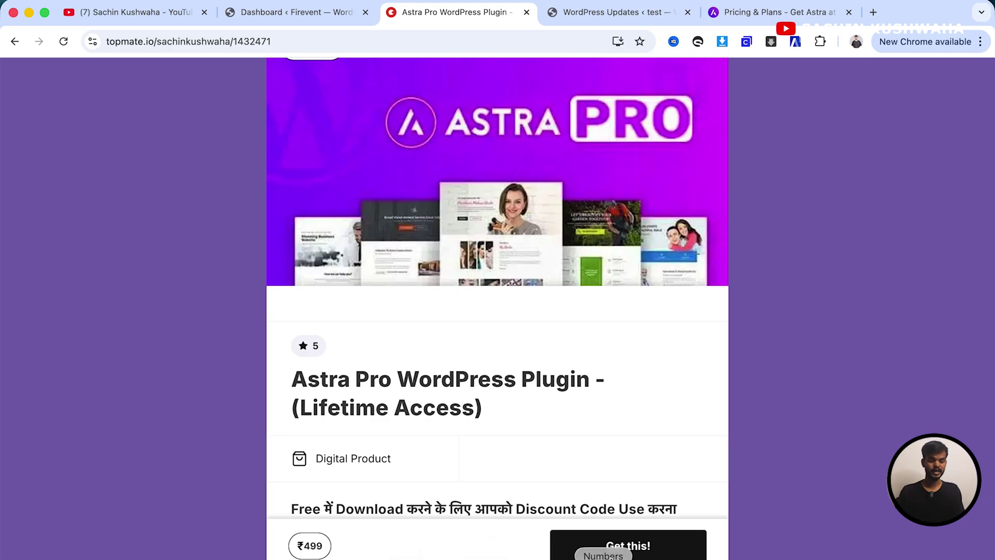
click(628, 544)
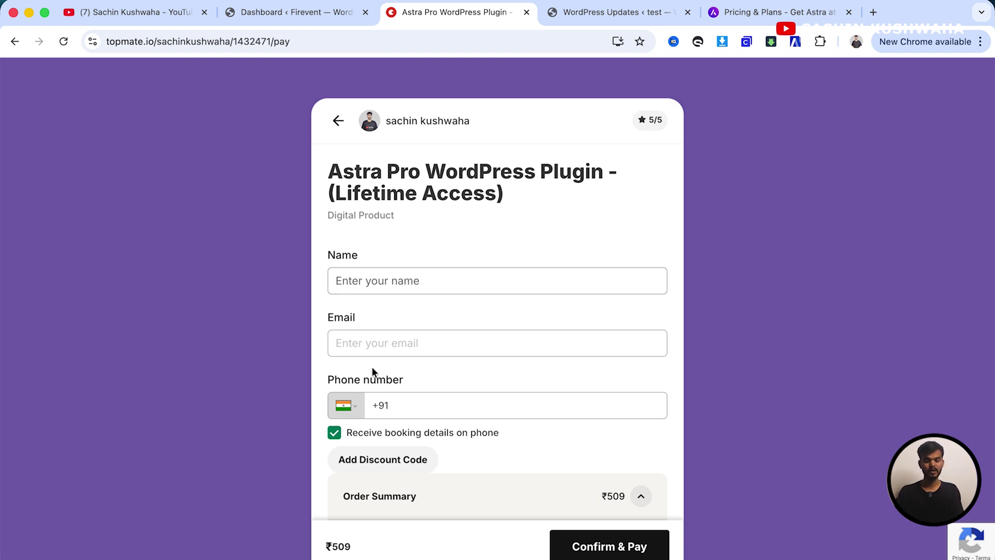
Add the discount code to the Astra Pro plugin order and apply it.
click(376, 403)
scroll(415, 400, down, 1)
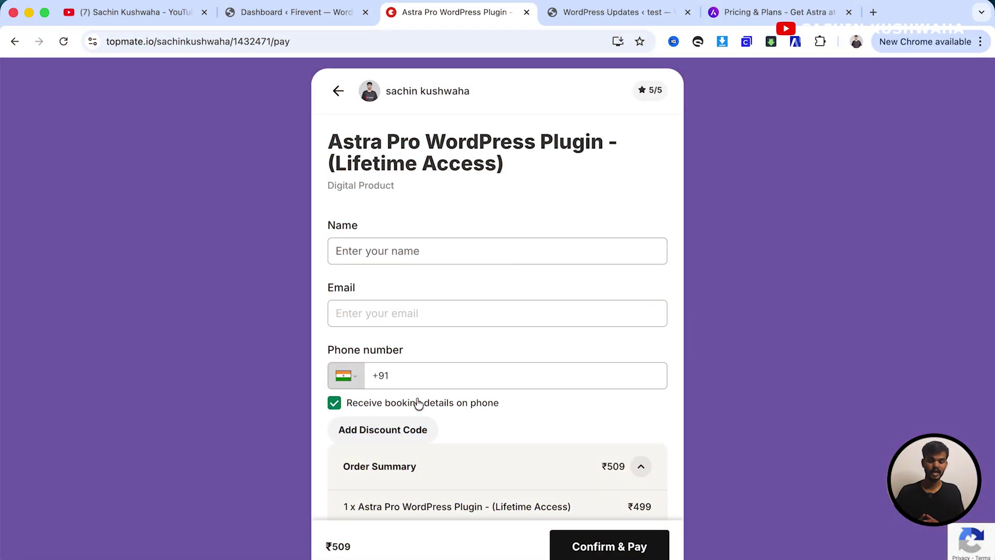
scroll(384, 170, down, 3)
click(385, 159)
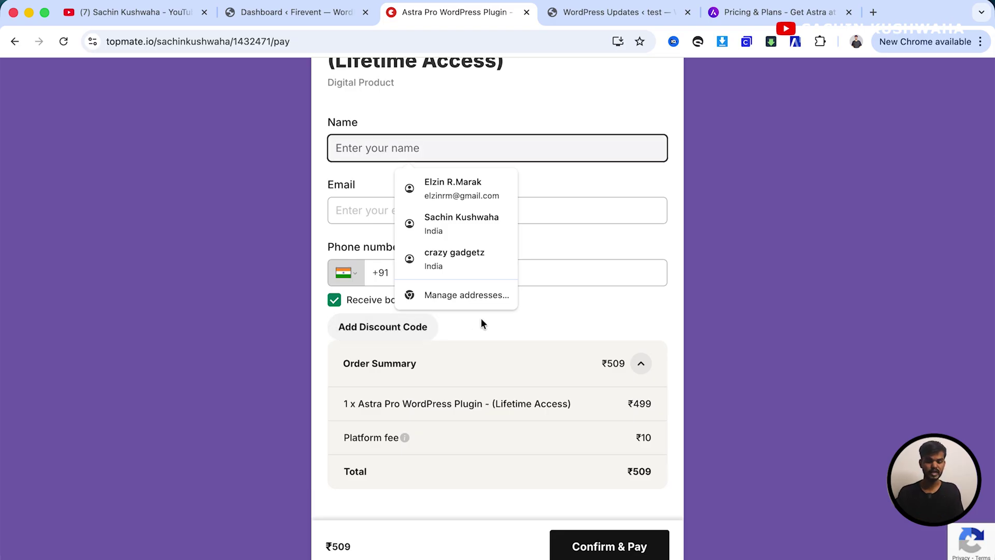
click(378, 327)
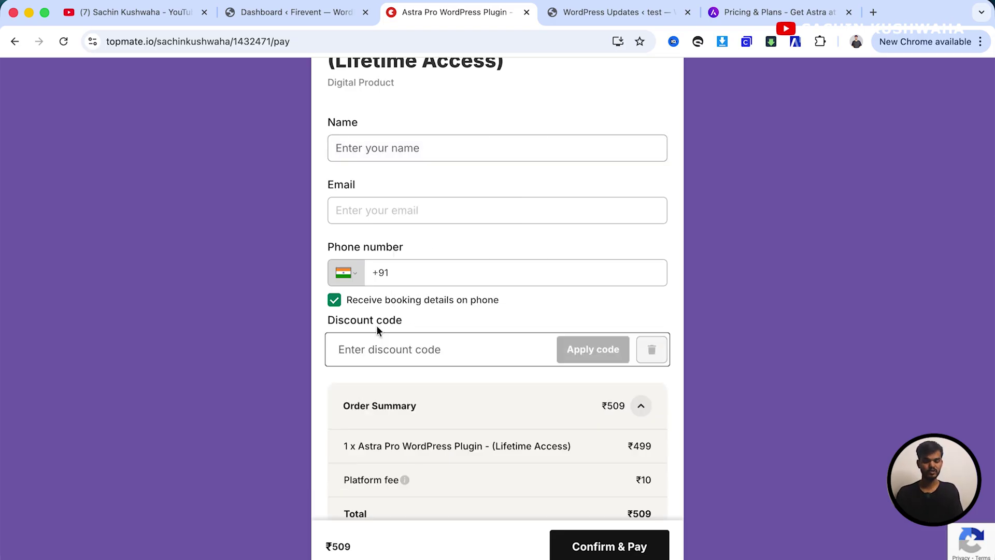
scroll(417, 343, down, 2)
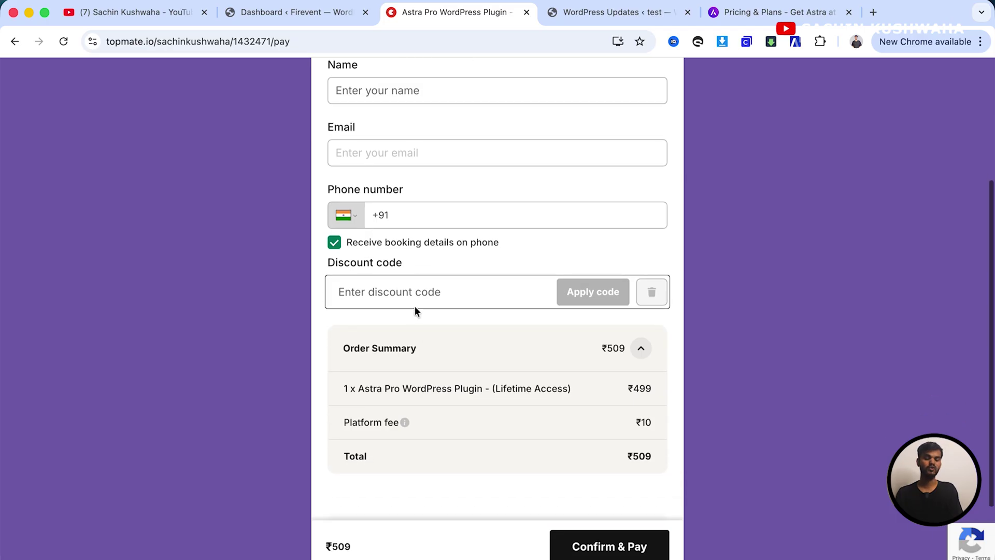
click(382, 292)
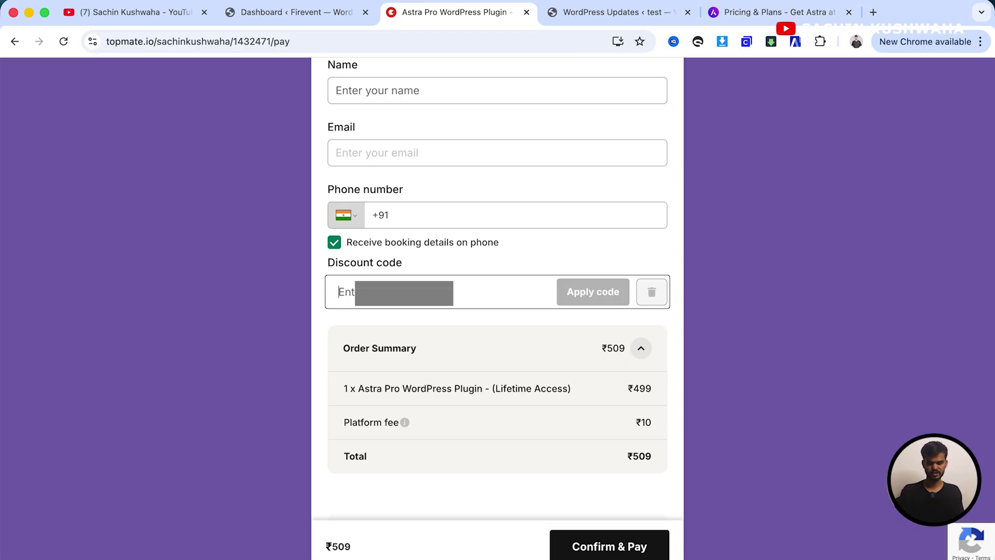
key(super+v)
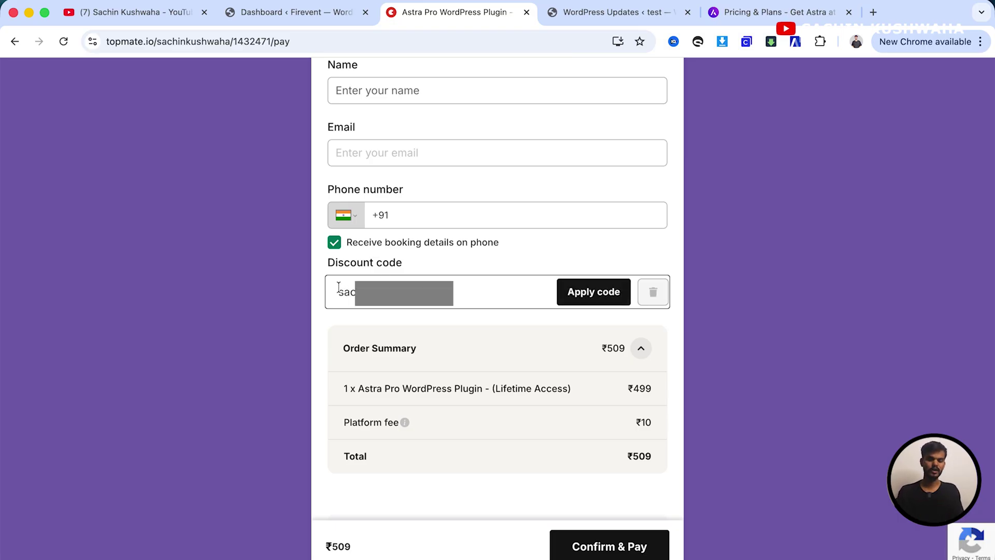
click(601, 288)
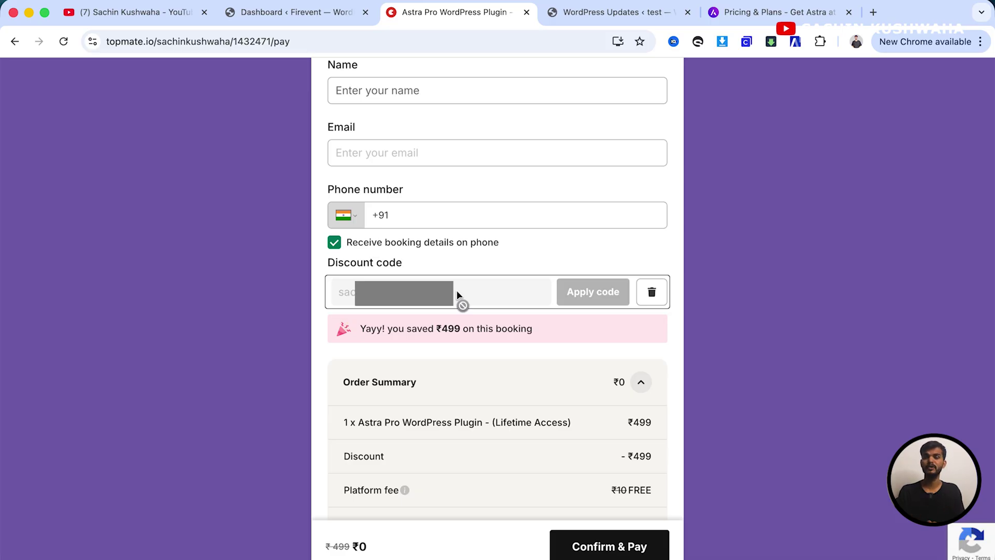
scroll(457, 295, up, 4)
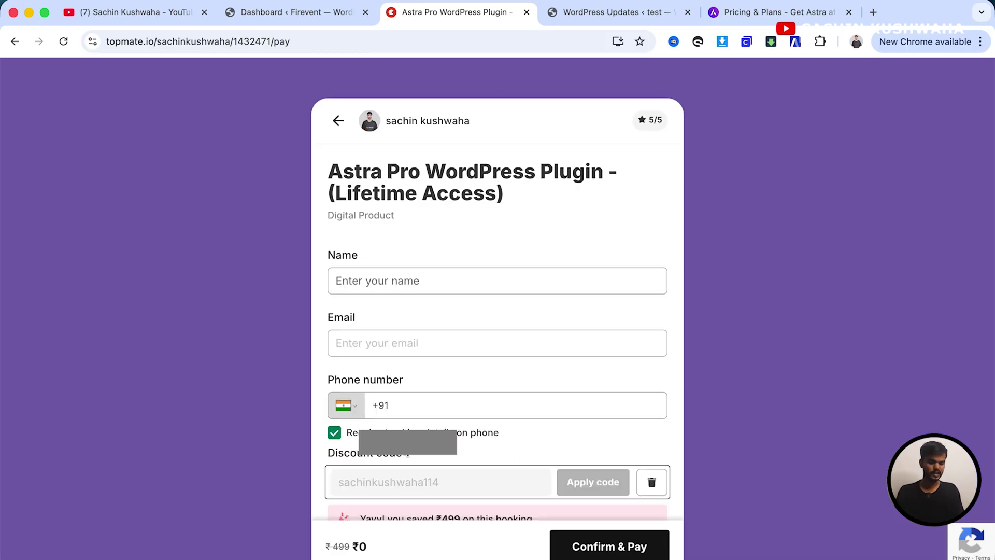
scroll(496, 250, down, 1)
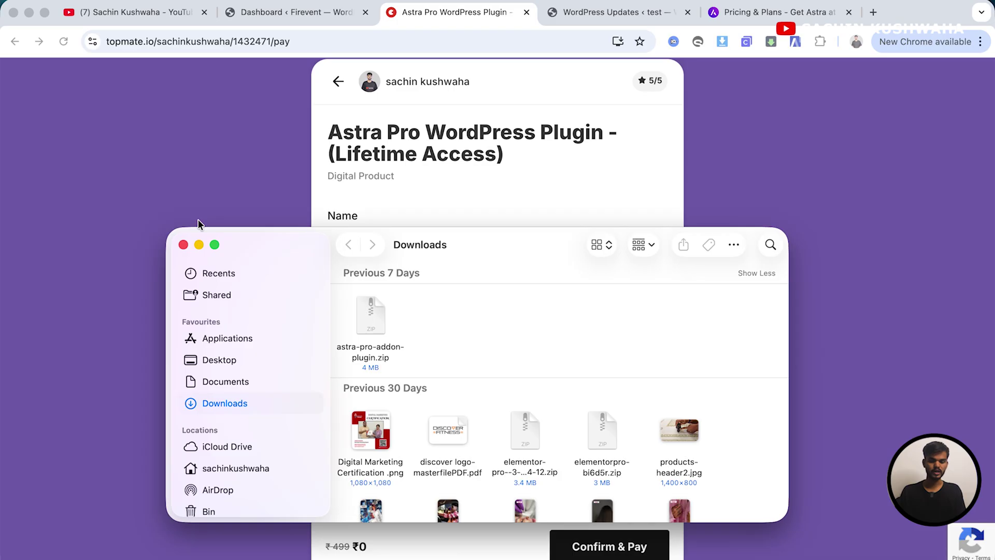
Close the test site's WordPress Updates page and open the Add Themes page of the Firevent site.
click(606, 12)
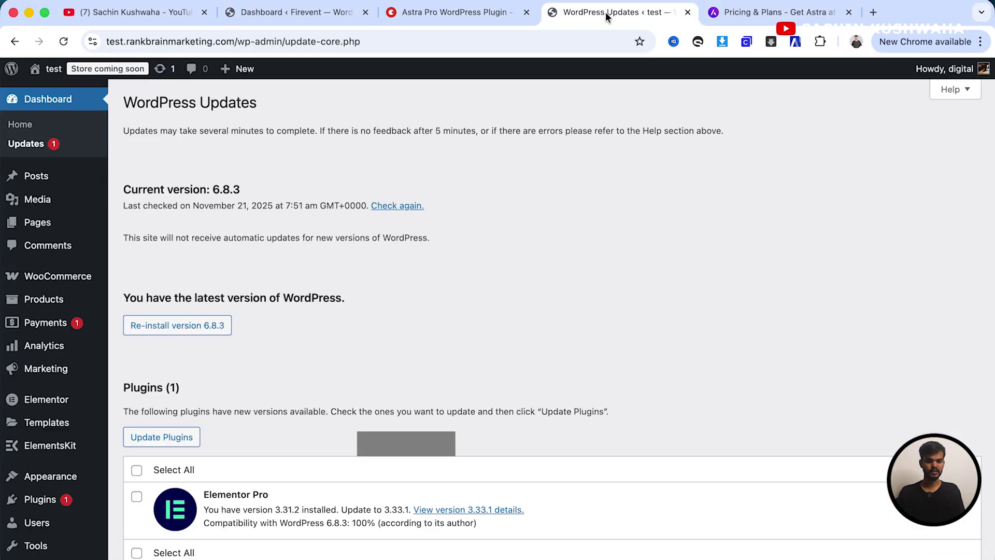
key(super+w)
mouse_move(63, 275)
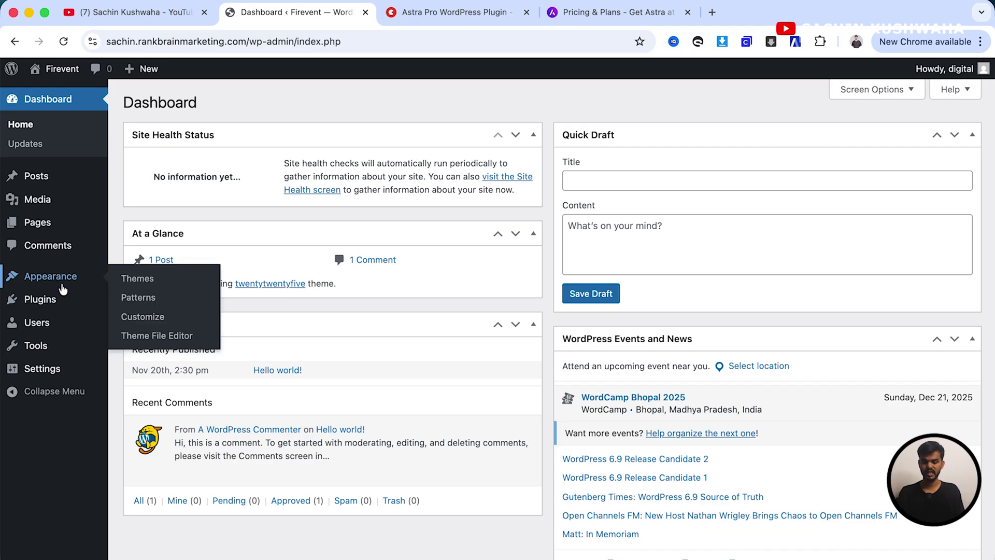
click(141, 280)
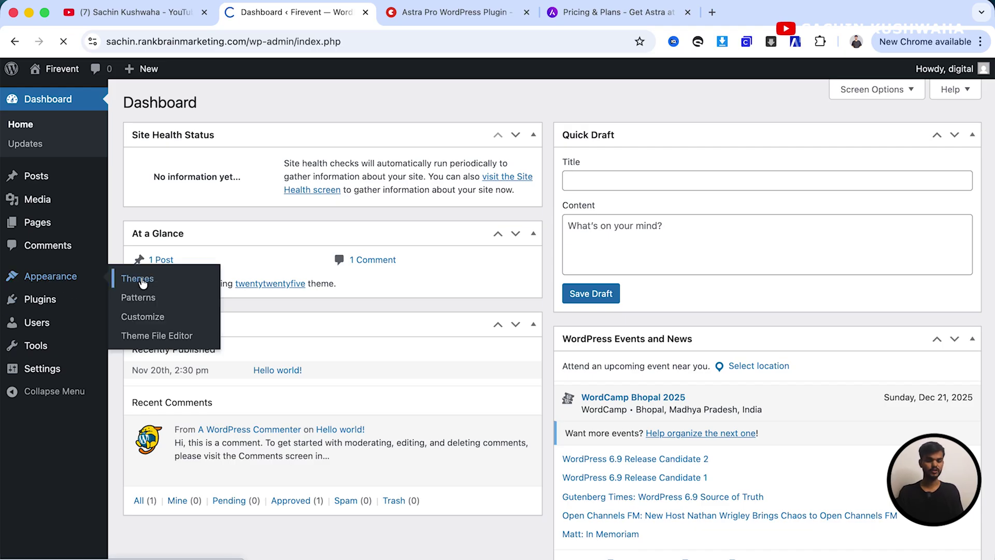
scroll(496, 360, down, 2)
scroll(496, 360, up, 3)
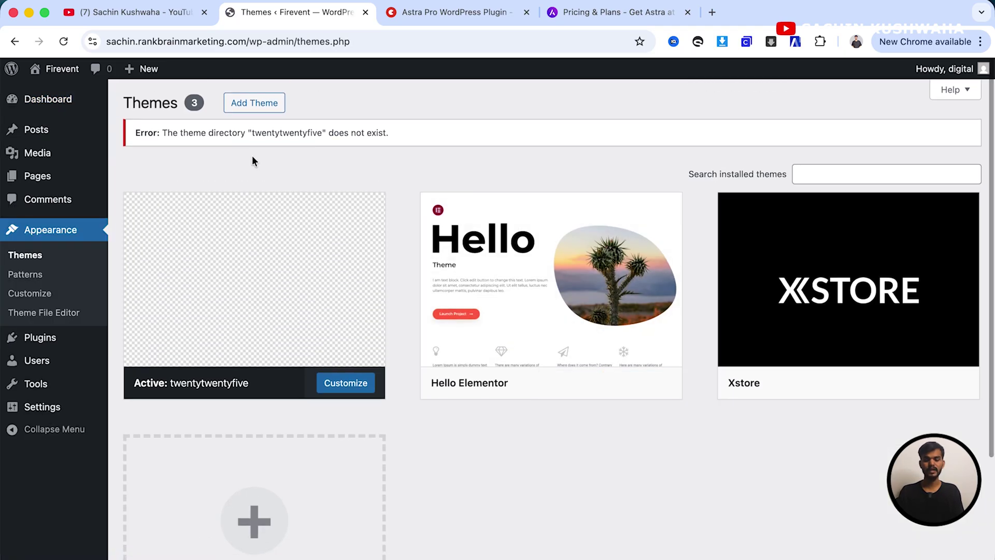
click(263, 108)
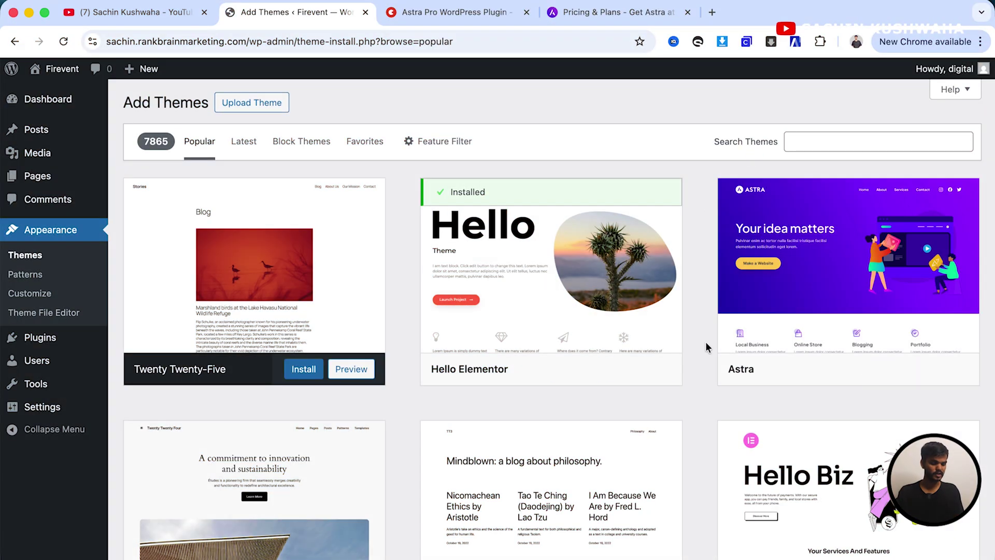
Install the Astra theme from the popular themes and activate it.
mouse_move(891, 329)
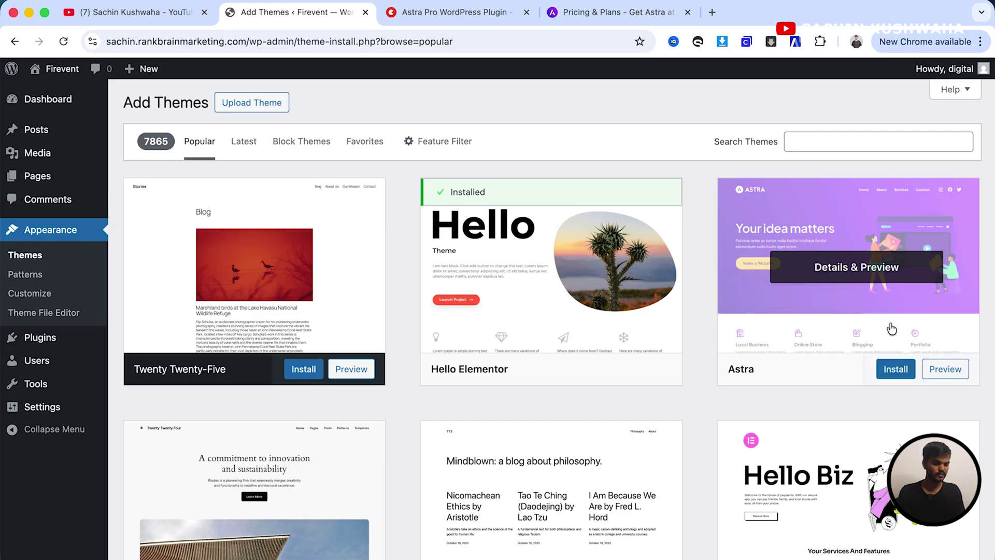
click(864, 290)
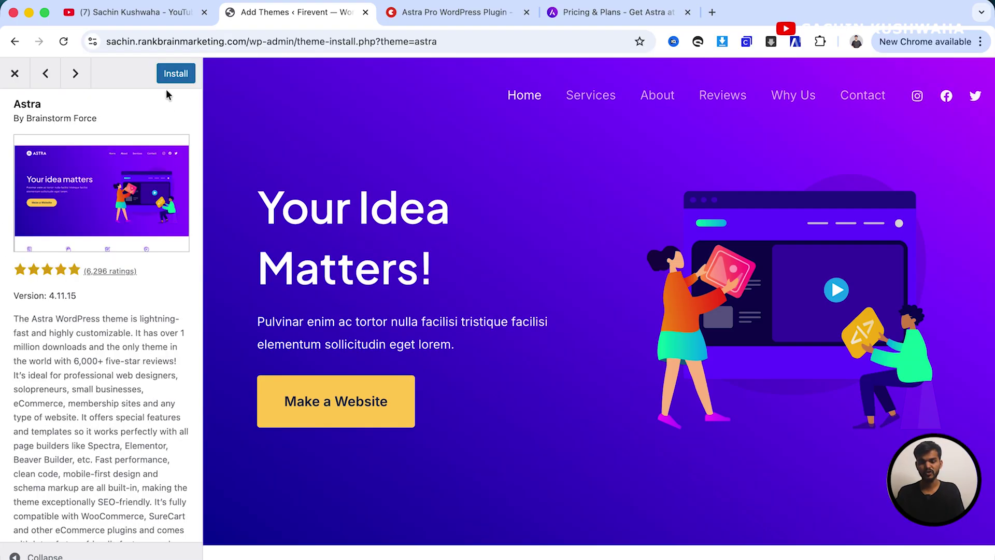
click(176, 74)
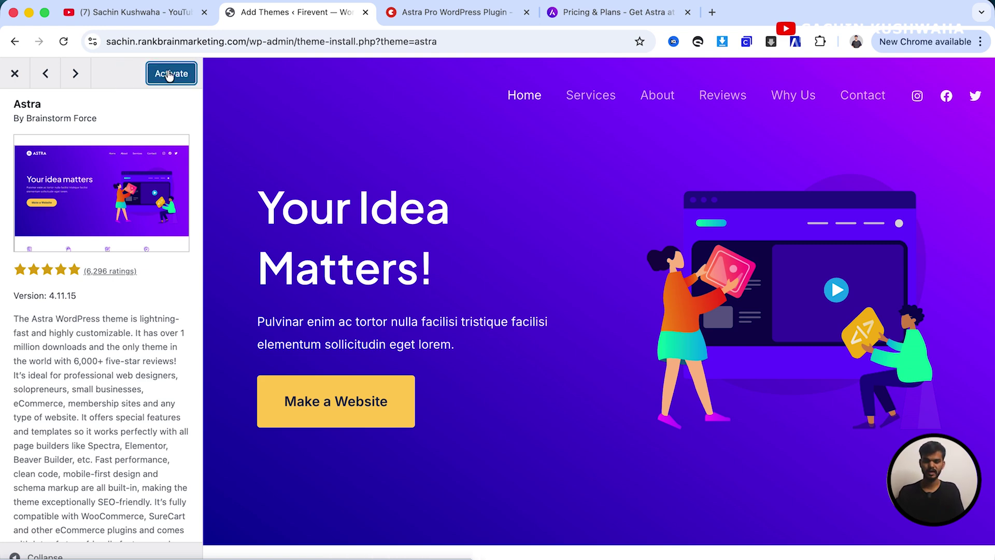
click(169, 74)
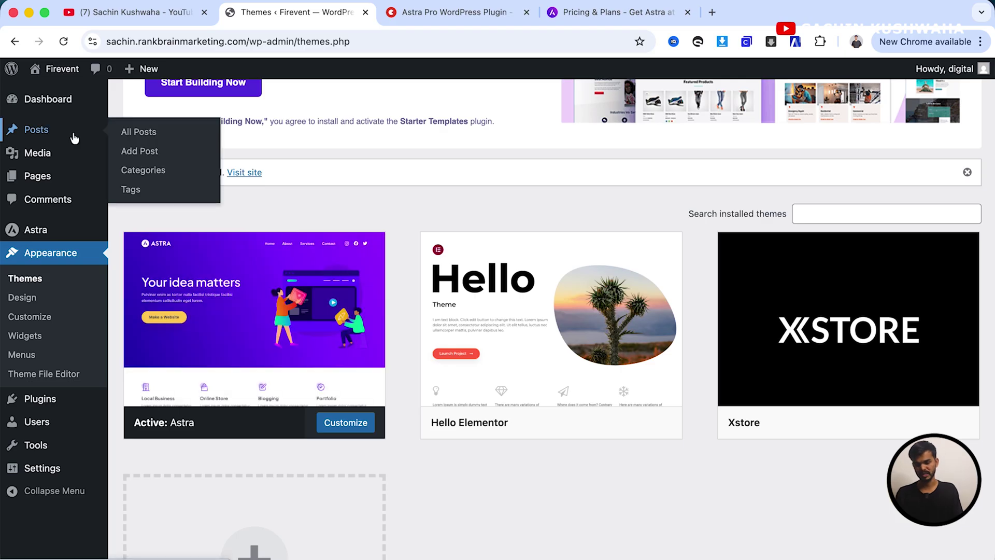
Open the Astra dashboard and examine the version label, quick settings and Astra Pro modules.
mouse_move(49, 231)
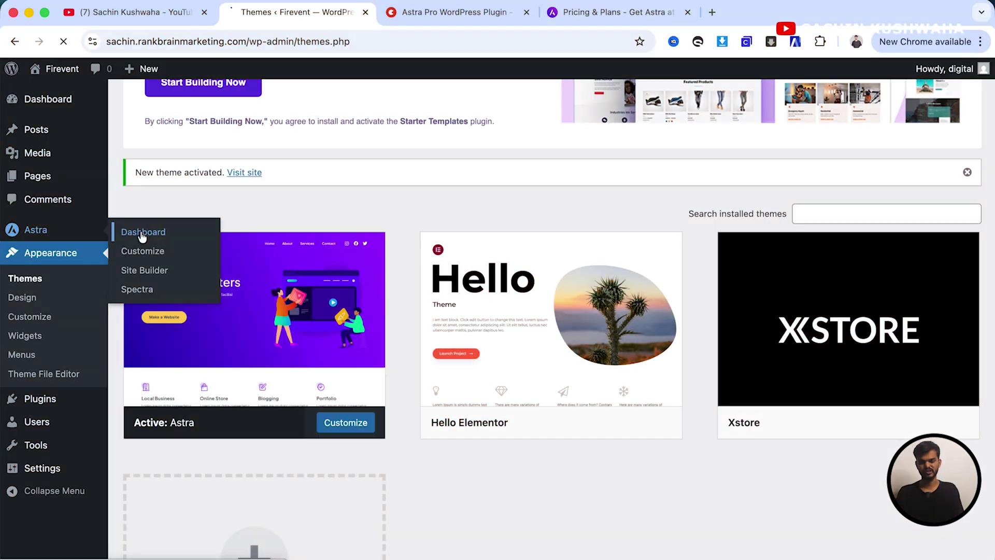
click(141, 232)
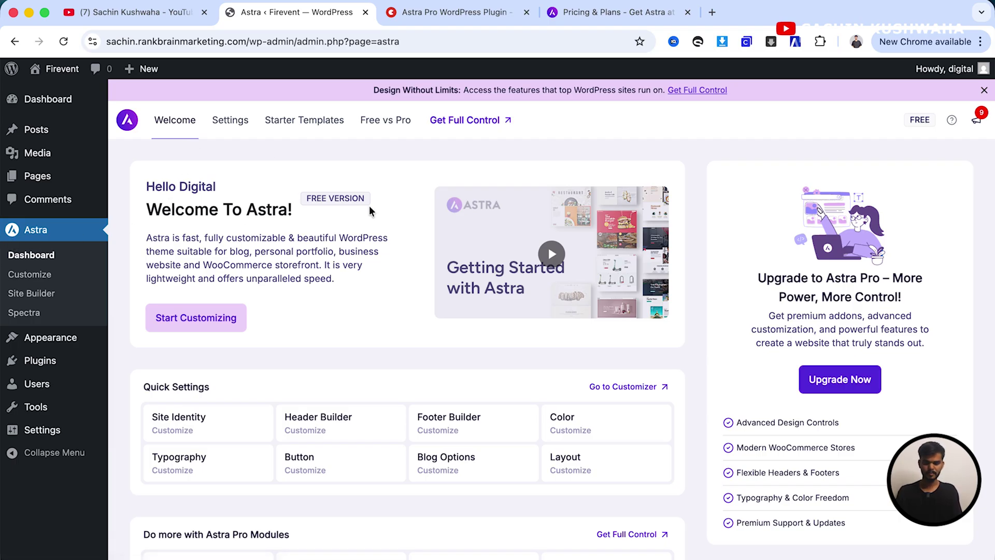
drag(305, 198, 370, 198)
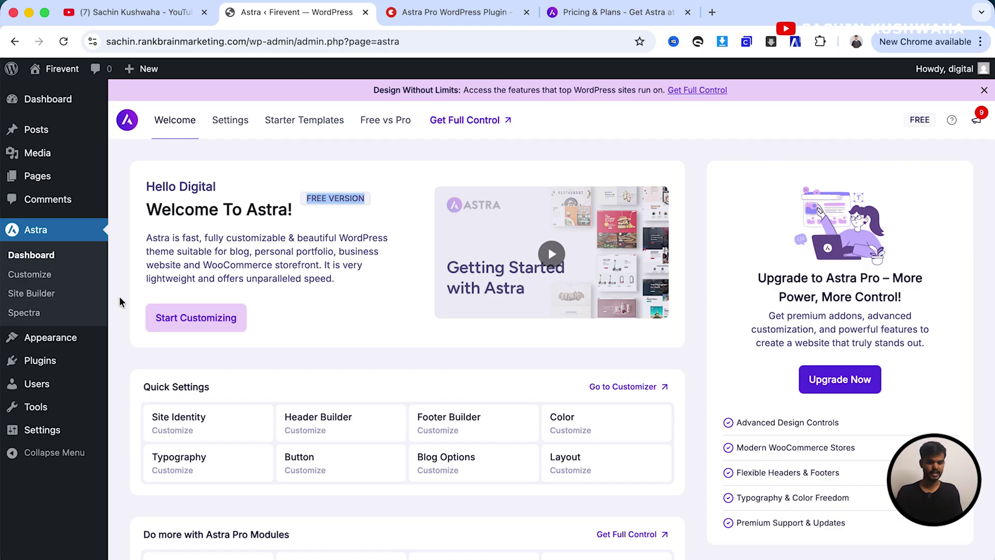
scroll(351, 283, down, 5)
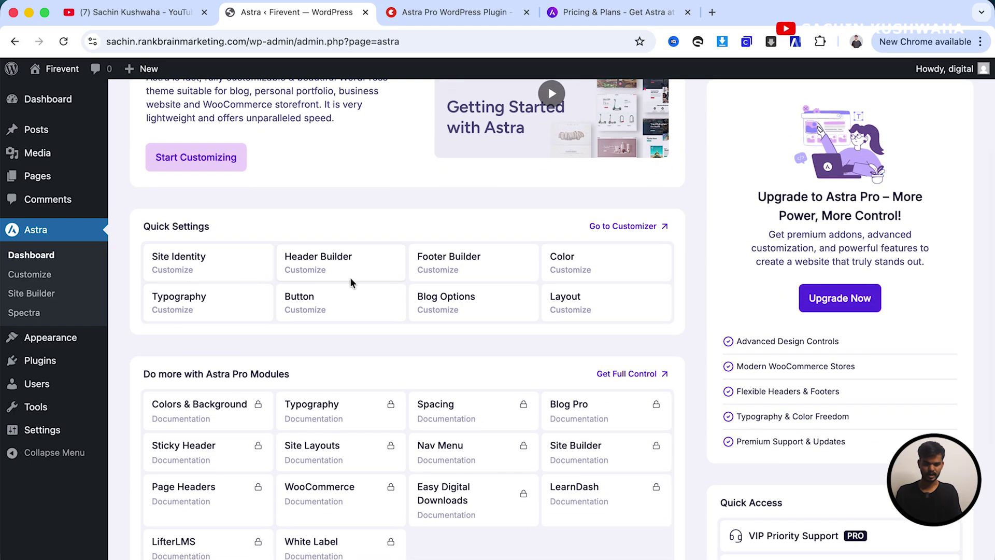
scroll(260, 413, down, 3)
mouse_move(390, 328)
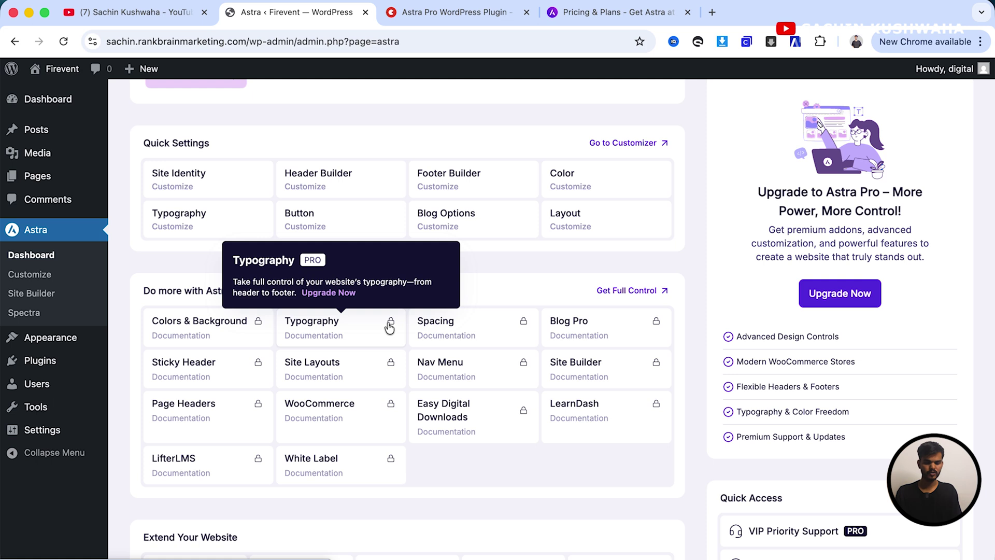
mouse_move(665, 342)
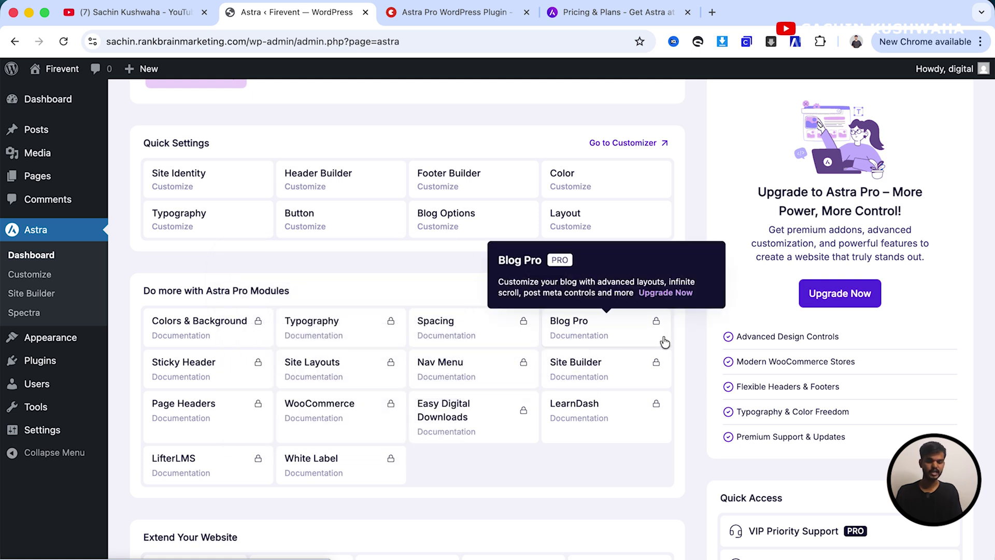
mouse_move(261, 356)
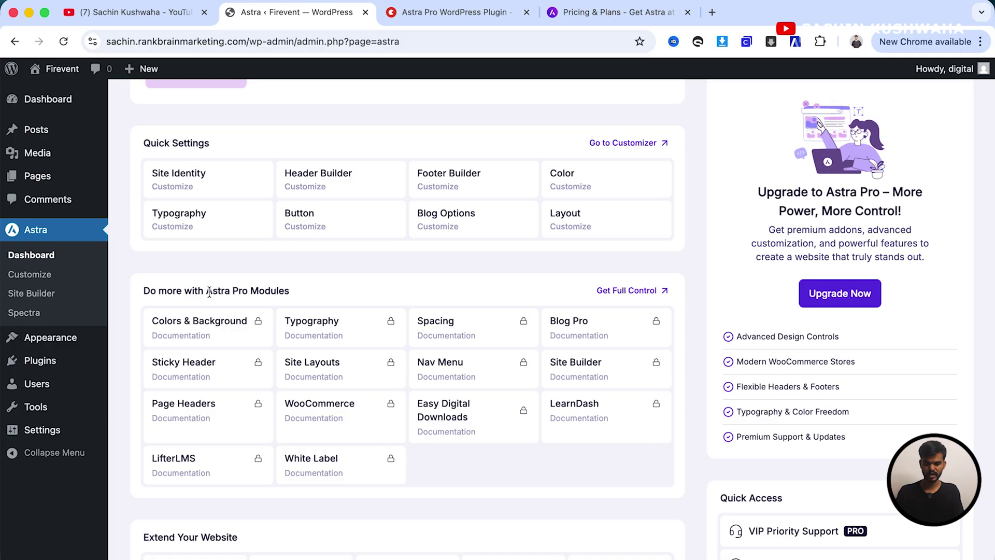
drag(212, 291, 300, 285)
click(300, 284)
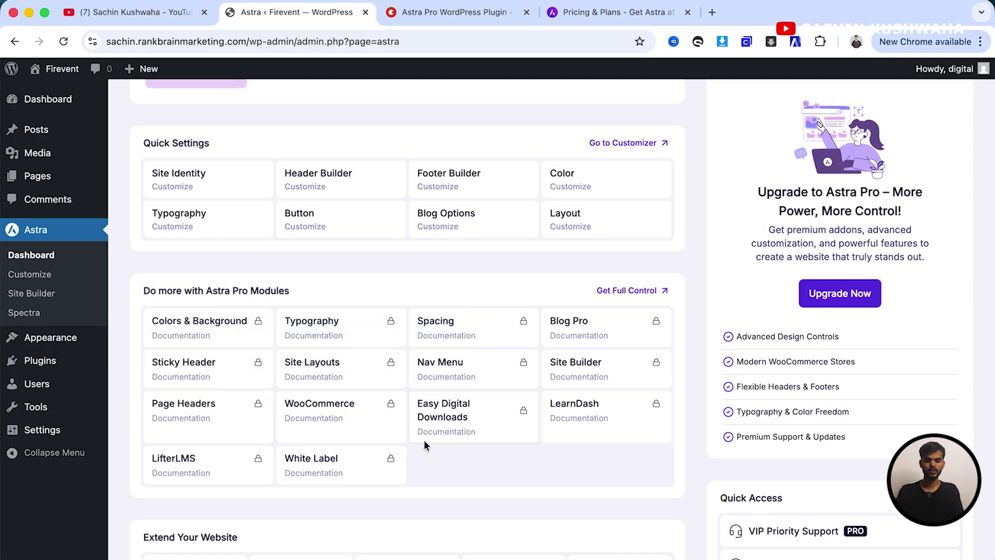
scroll(424, 441, down, 3)
scroll(236, 363, up, 5)
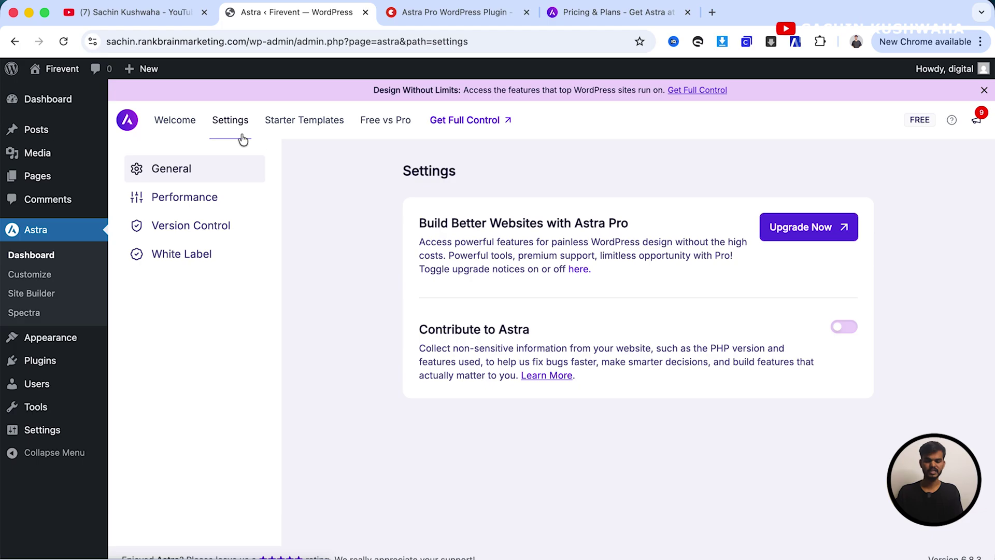
Review Astra's Starter Templates page and the Free vs Pro comparison.
click(305, 119)
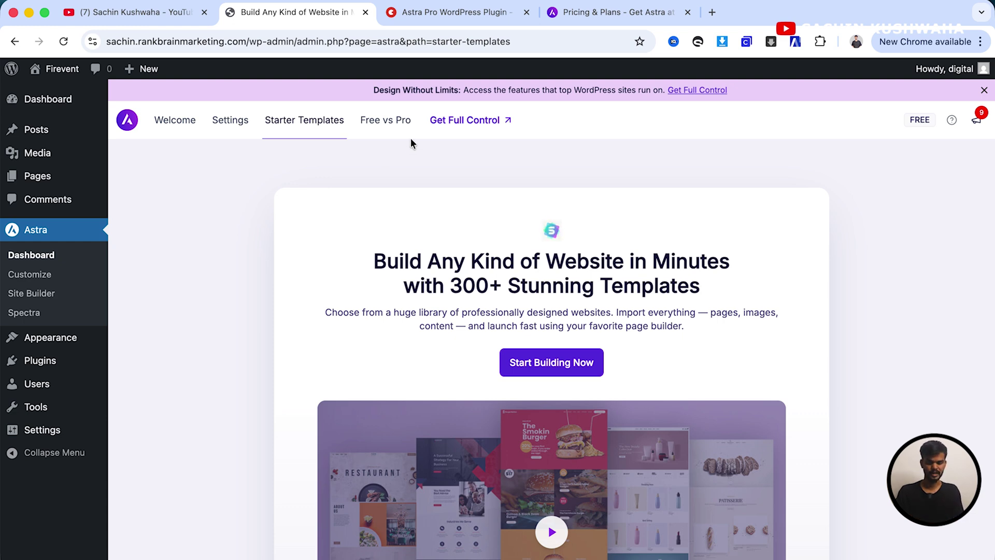
click(385, 122)
scroll(428, 317, down, 10)
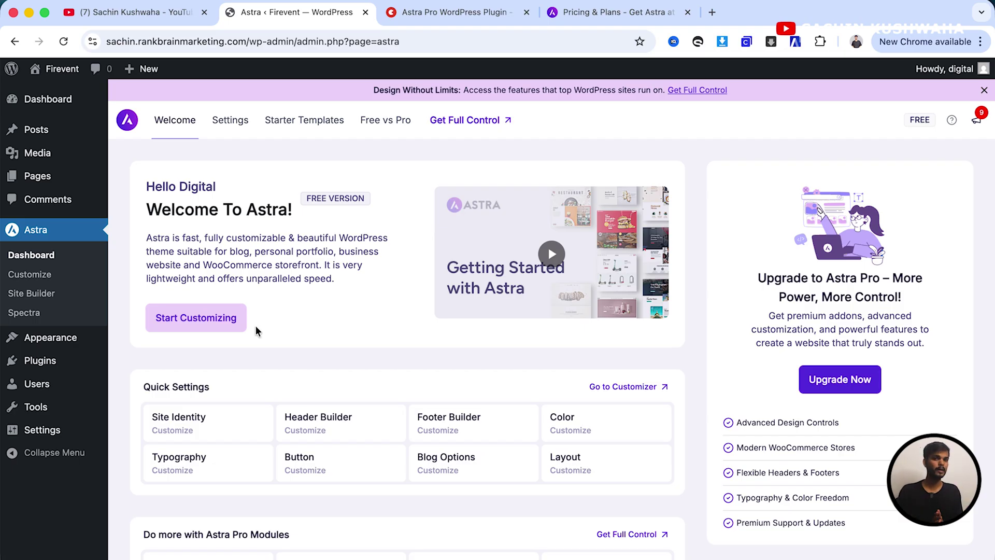
Open the plugin upload form on the Add Plugins page and choose astra-pro-addon-plugin.zip from the Downloads folder.
mouse_move(88, 362)
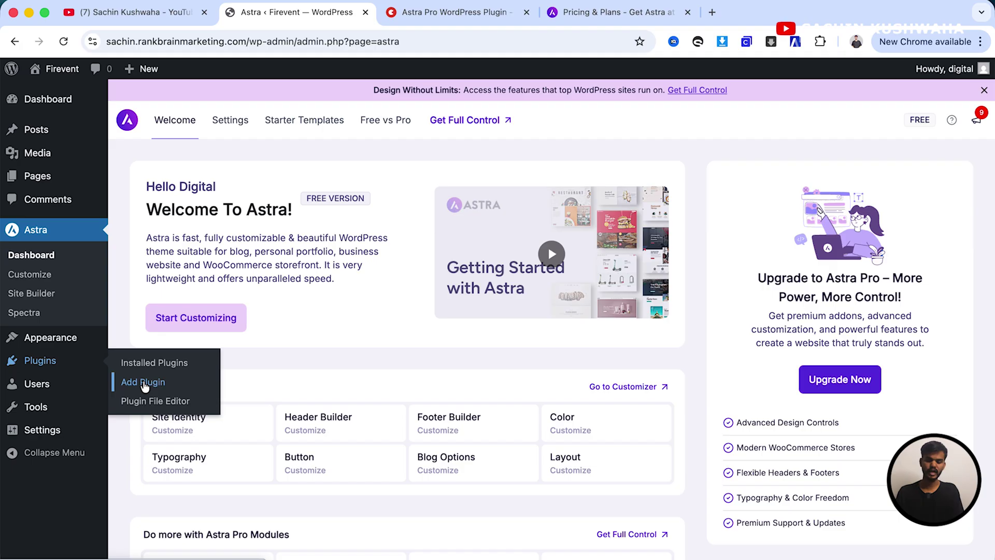
click(143, 382)
scroll(274, 200, down, 3)
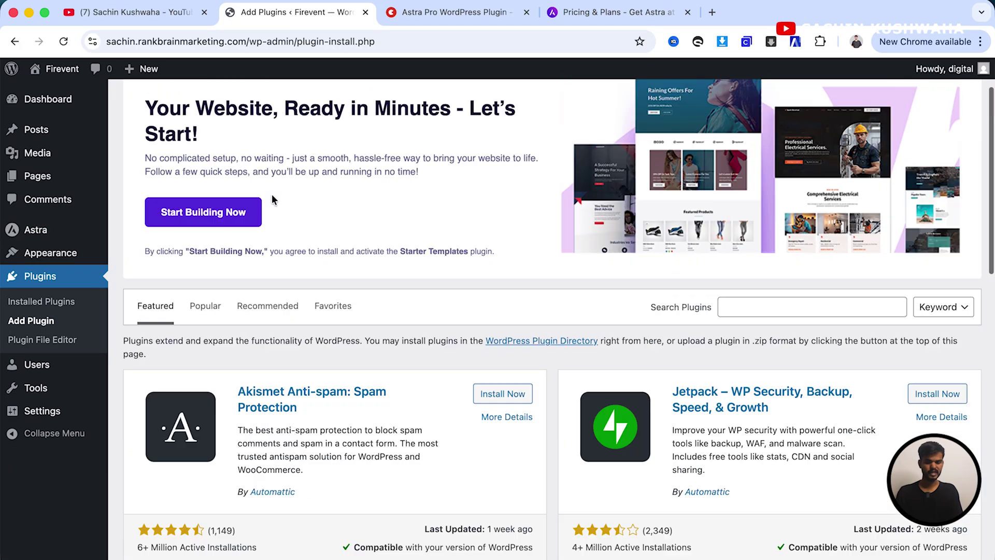
scroll(273, 200, up, 3)
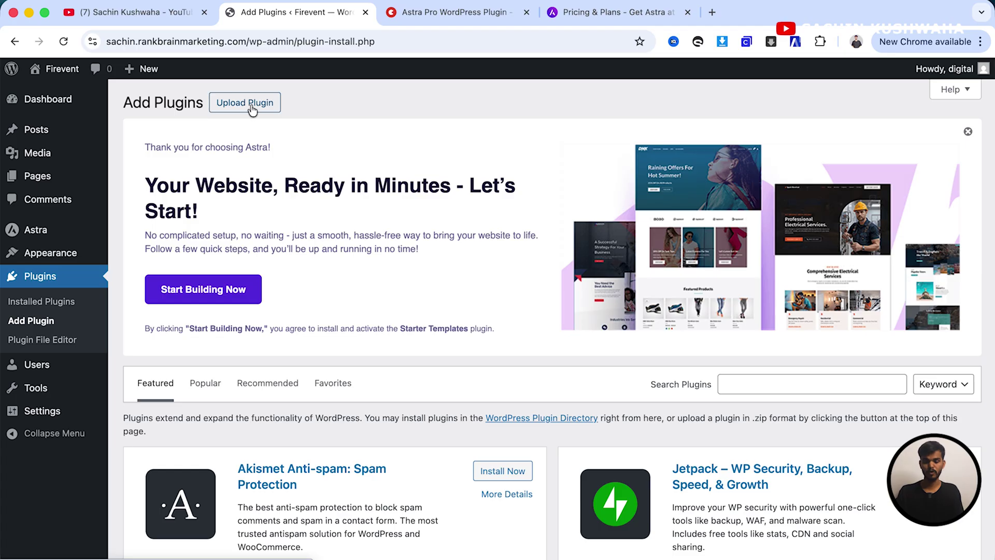
click(252, 109)
scroll(353, 406, down, 4)
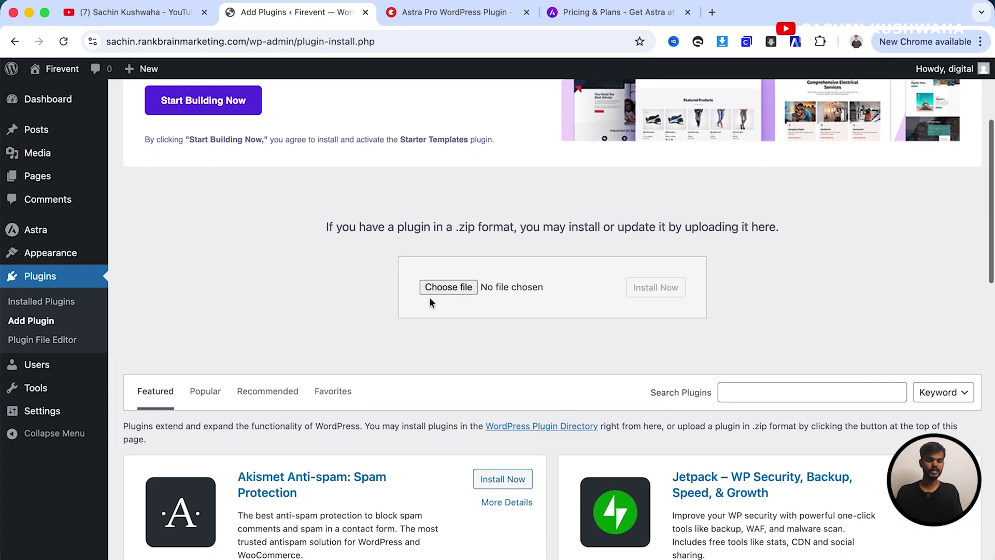
click(433, 288)
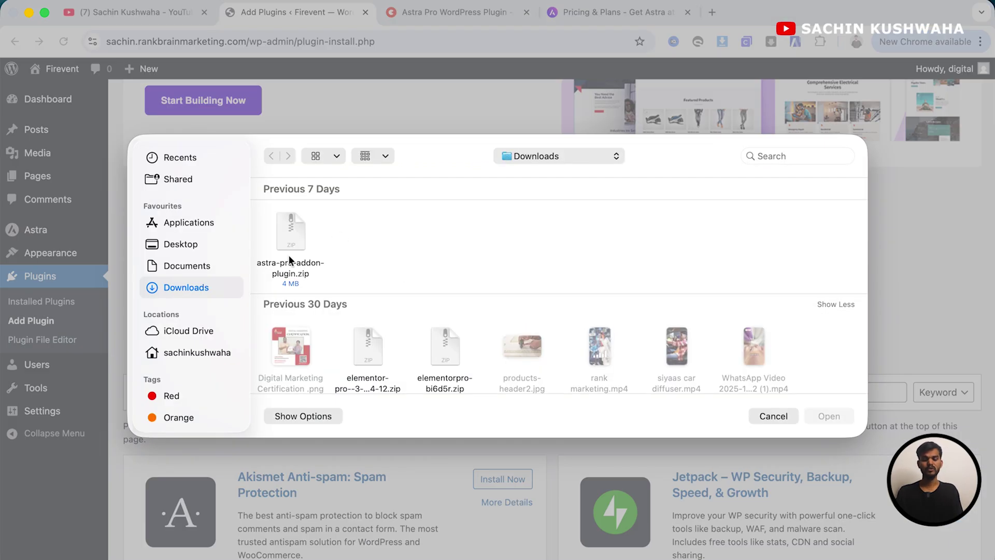
click(299, 228)
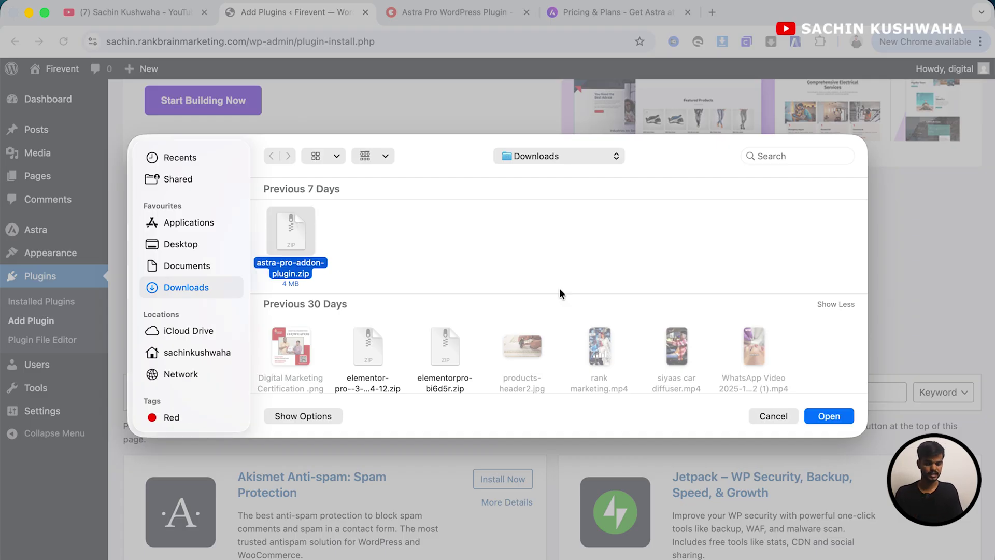
click(828, 417)
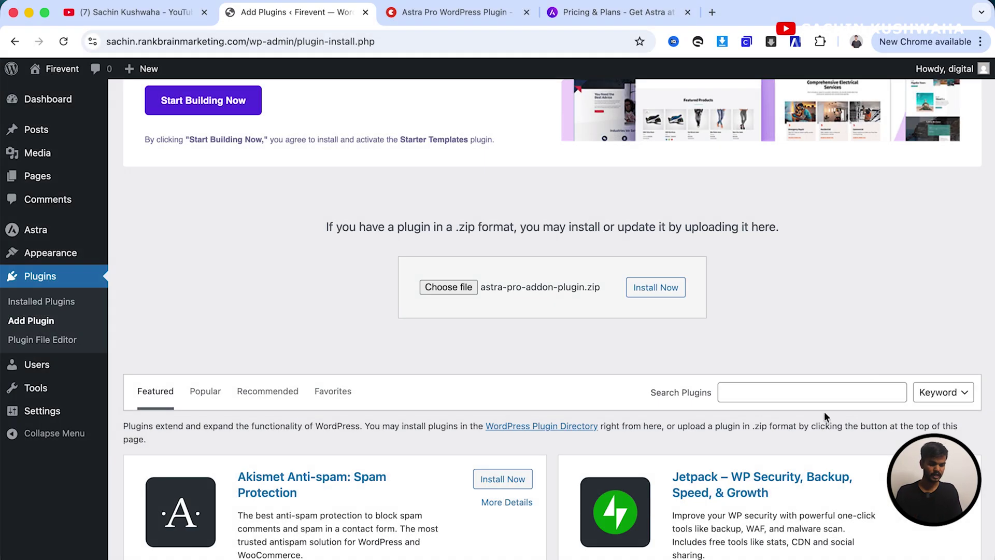
Install the chosen Astra Pro package, activate the plugin and reload the installed plugins list.
click(660, 292)
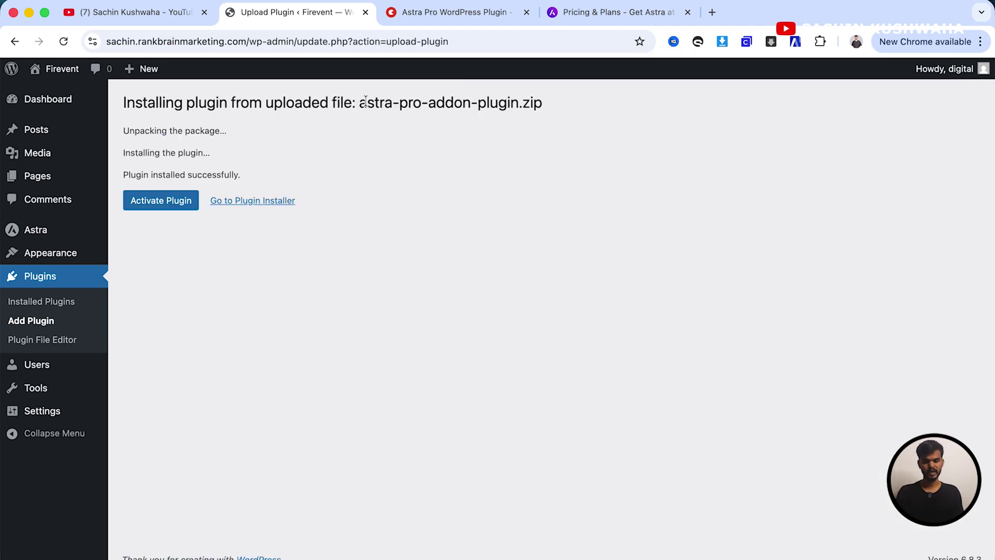
drag(366, 101, 522, 103)
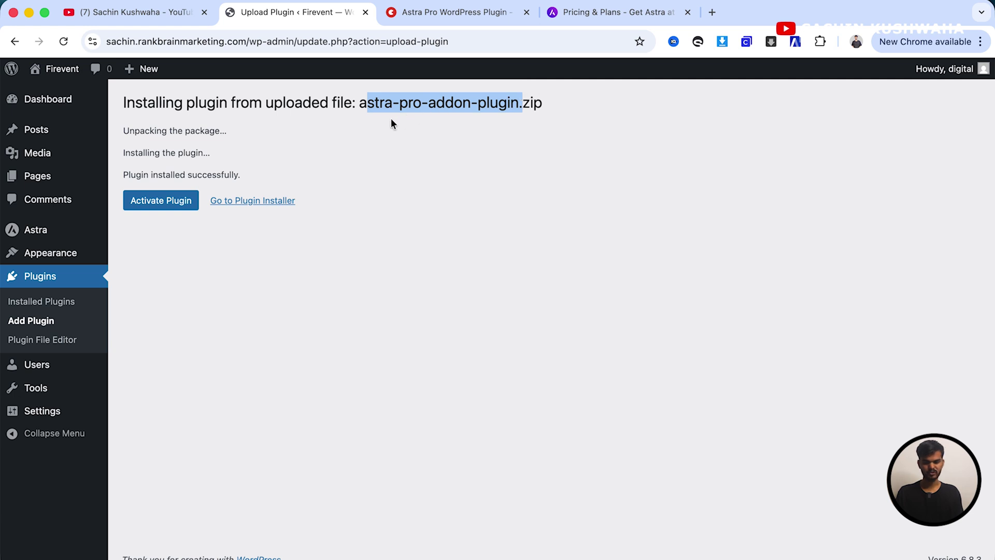
click(392, 120)
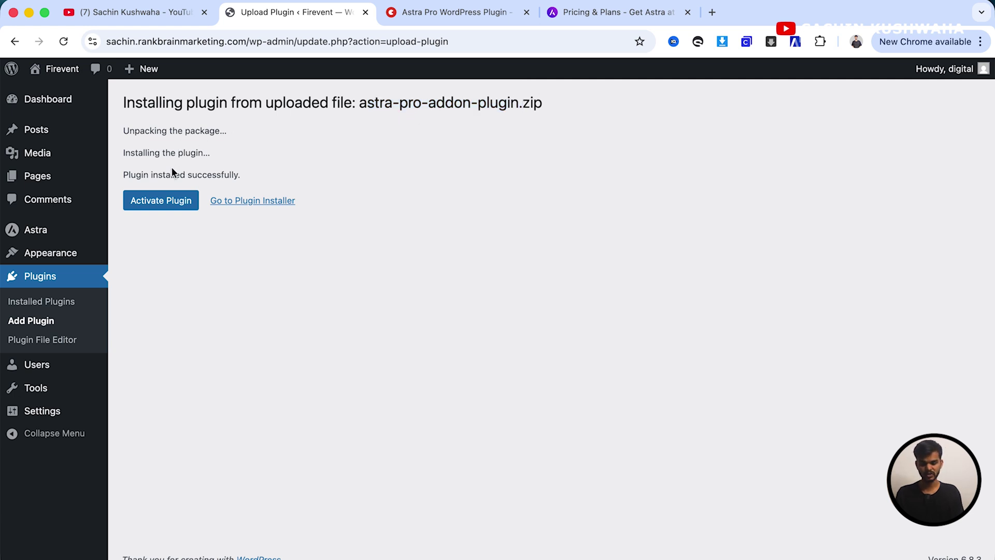
click(153, 207)
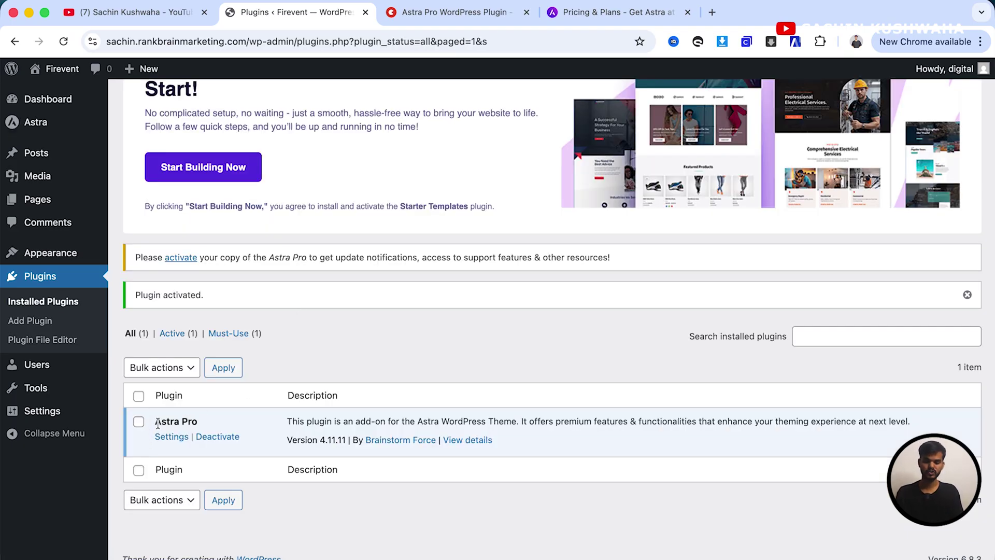
drag(155, 423, 215, 418)
click(334, 324)
key(super+r)
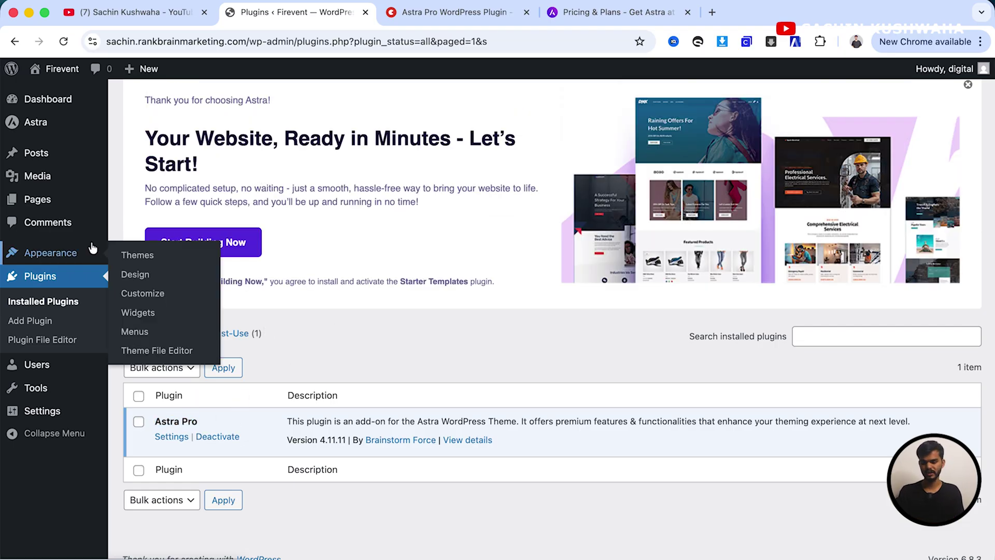
Open the Astra dashboard and check its version labels and license section.
mouse_move(31, 130)
mouse_move(40, 104)
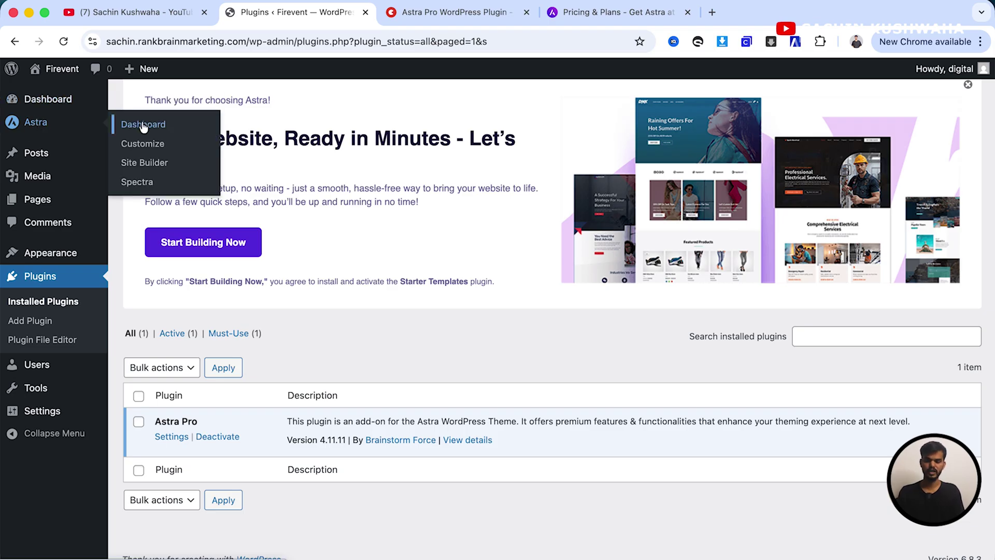
click(143, 126)
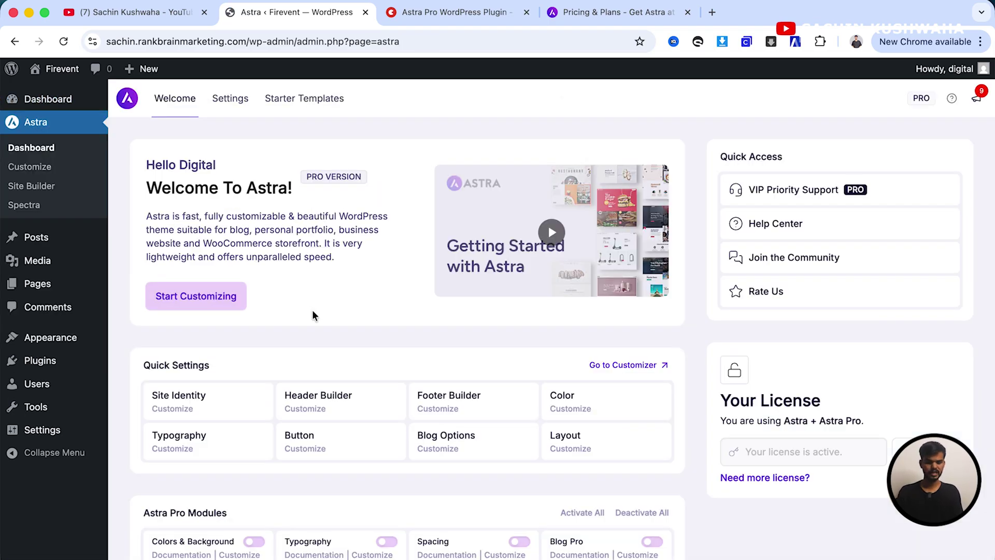
double_click(922, 99)
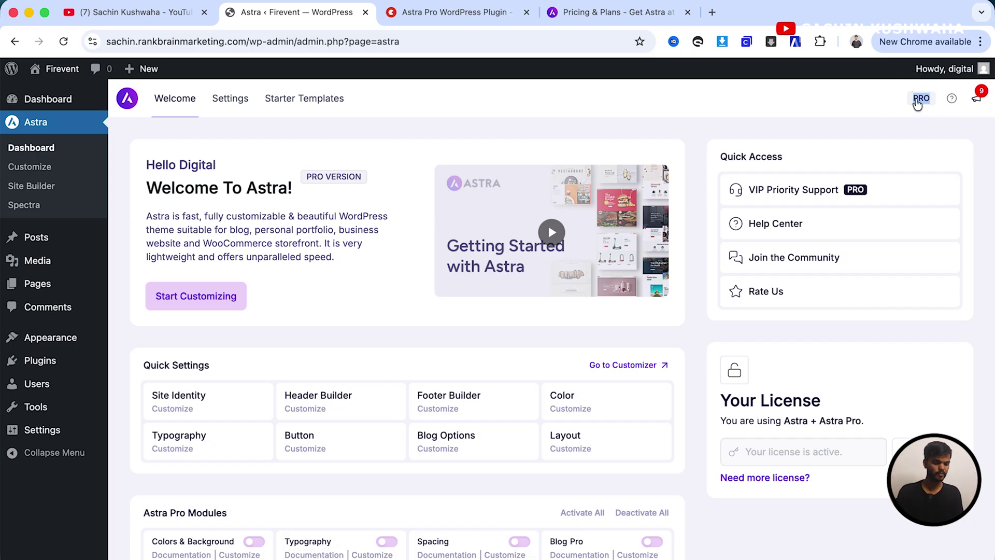
click(880, 103)
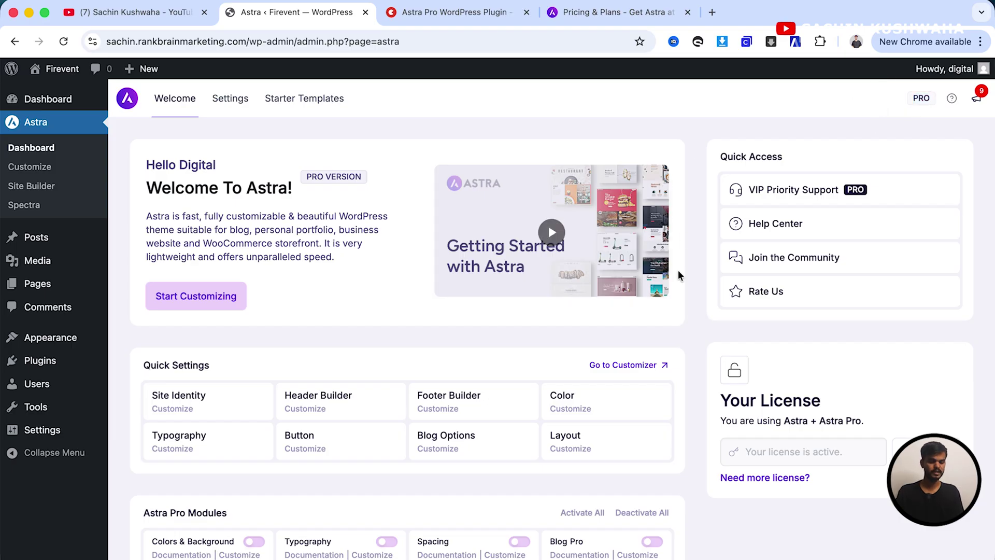
scroll(685, 340, down, 2)
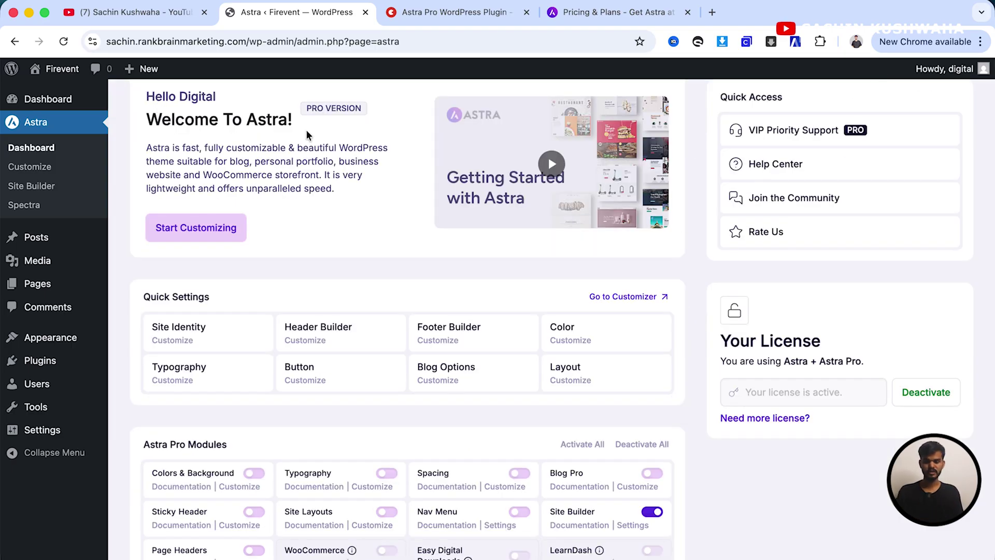
click(304, 109)
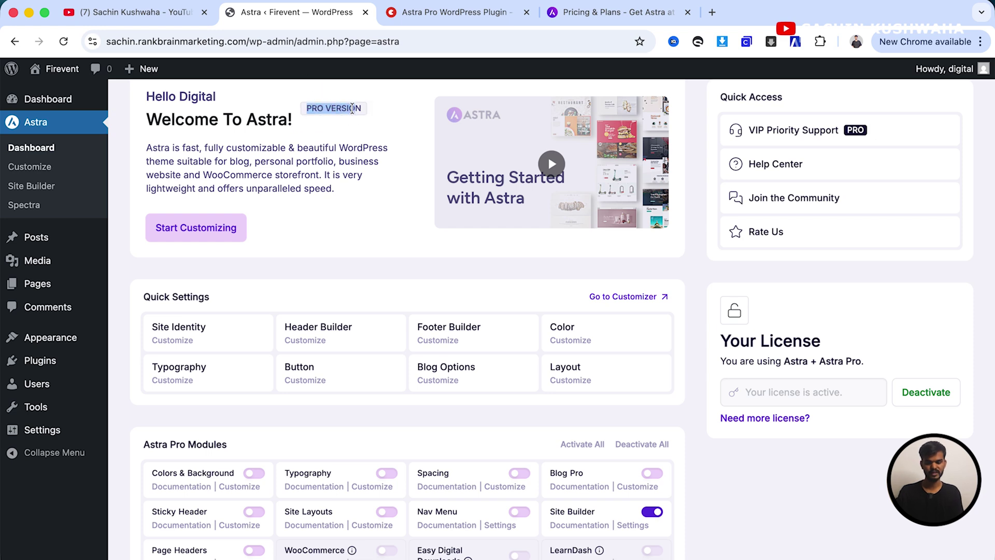
Activate the Spacing and Typography modules, followed by all remaining Astra Pro modules at once.
scroll(228, 305, down, 4)
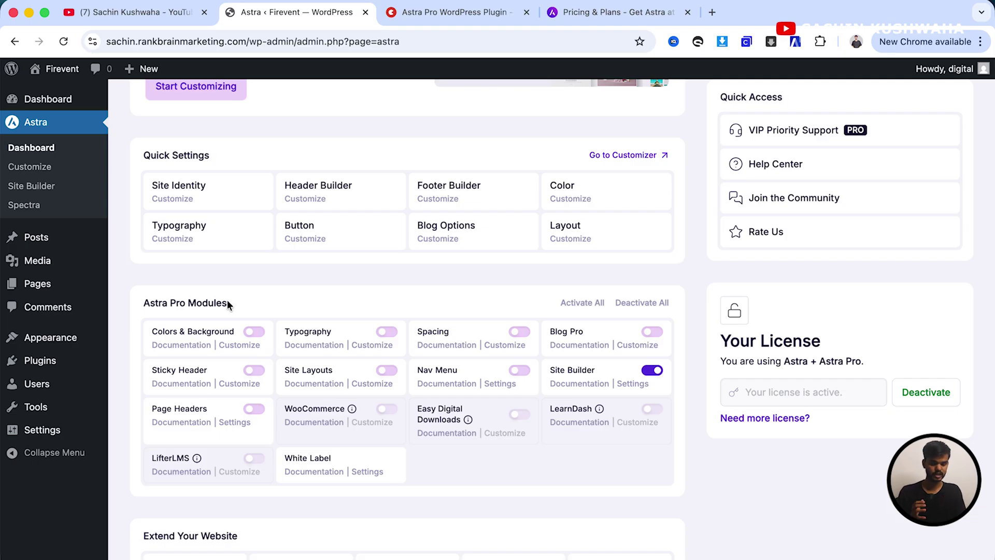
click(520, 331)
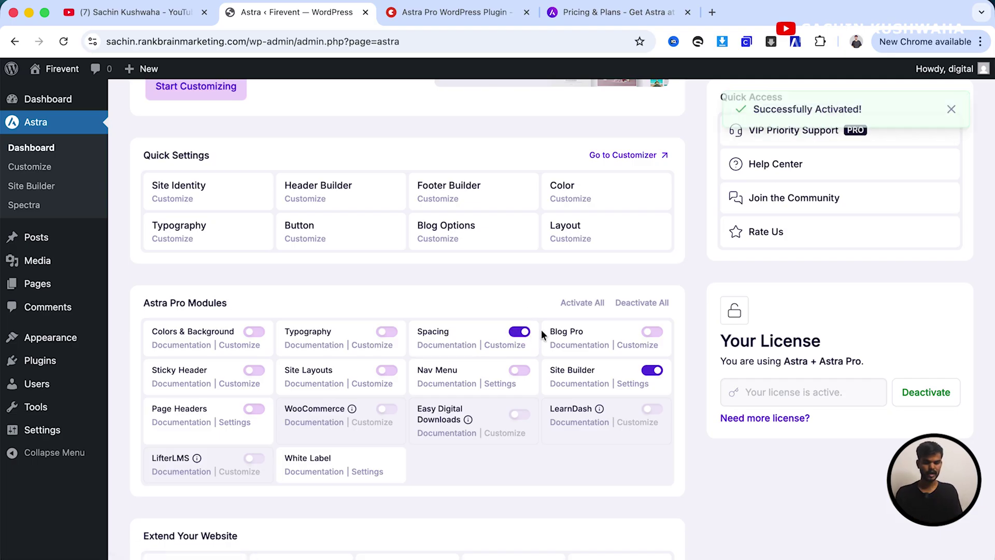
click(386, 332)
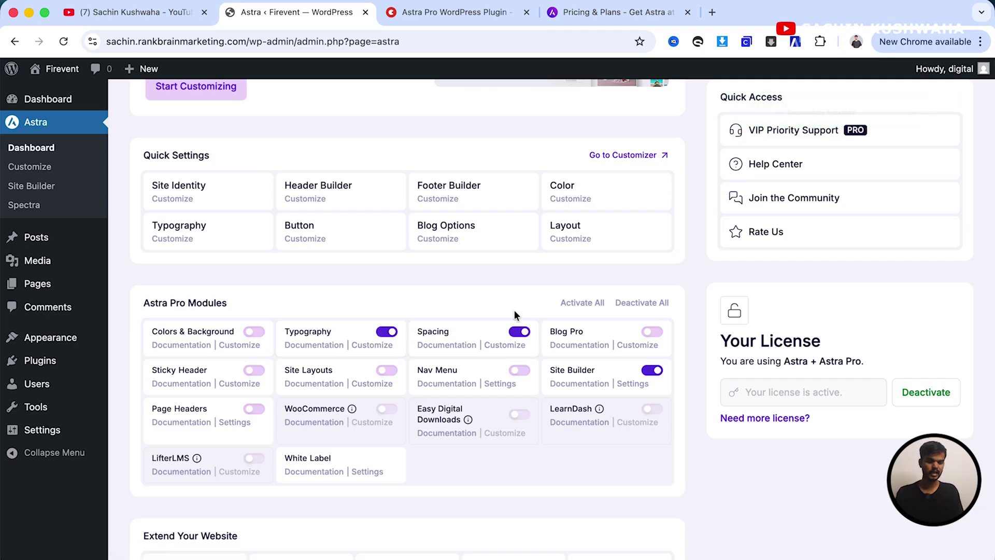
click(583, 306)
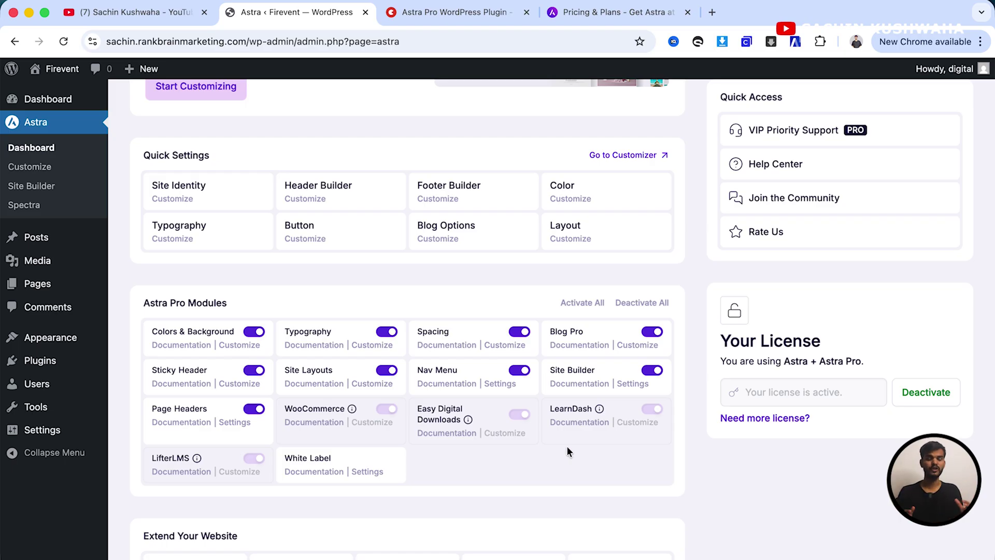
Review Astra's general settings and open its Starter Templates page.
scroll(533, 414, up, 5)
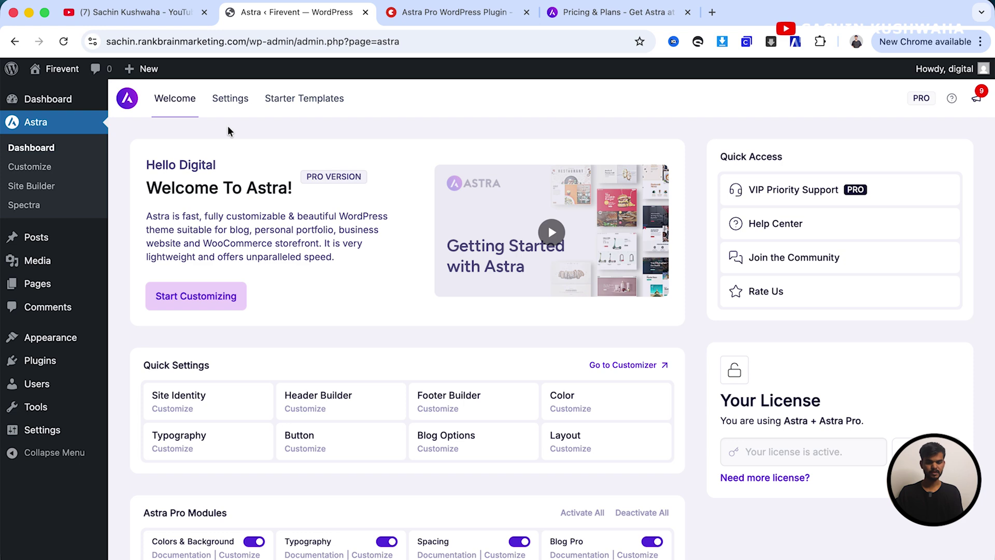
click(226, 106)
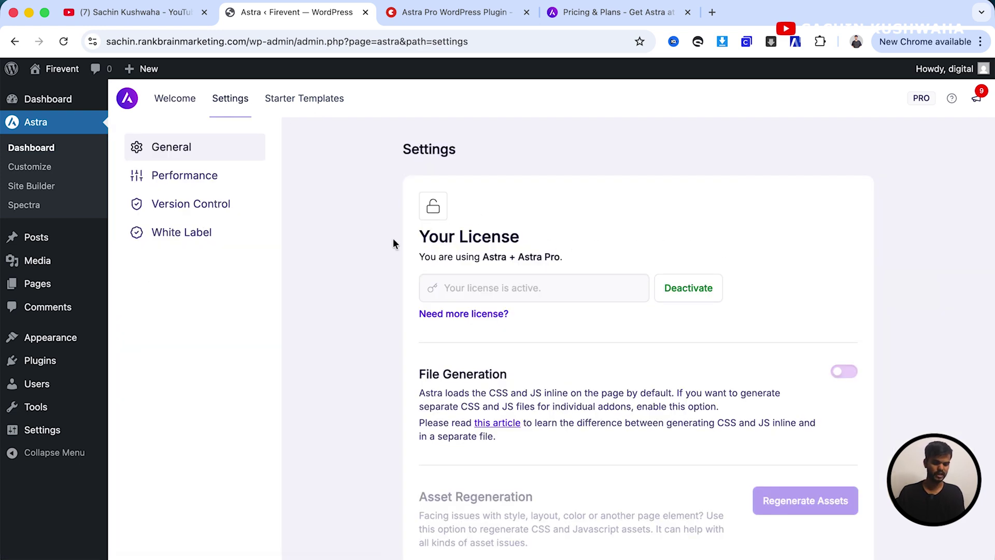
click(307, 105)
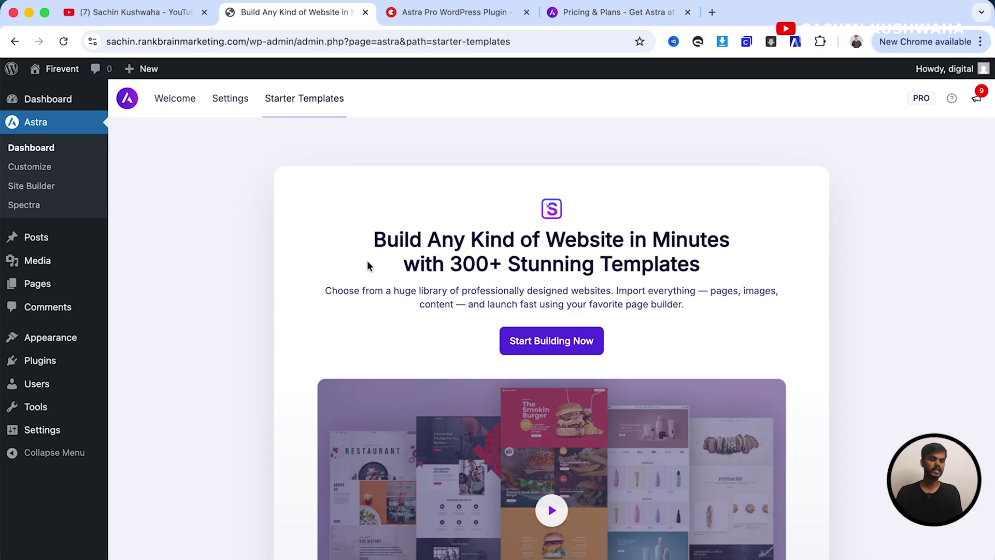
Start building with the classic starter templates and choose Elementor as the page builder.
scroll(366, 260, down, 1)
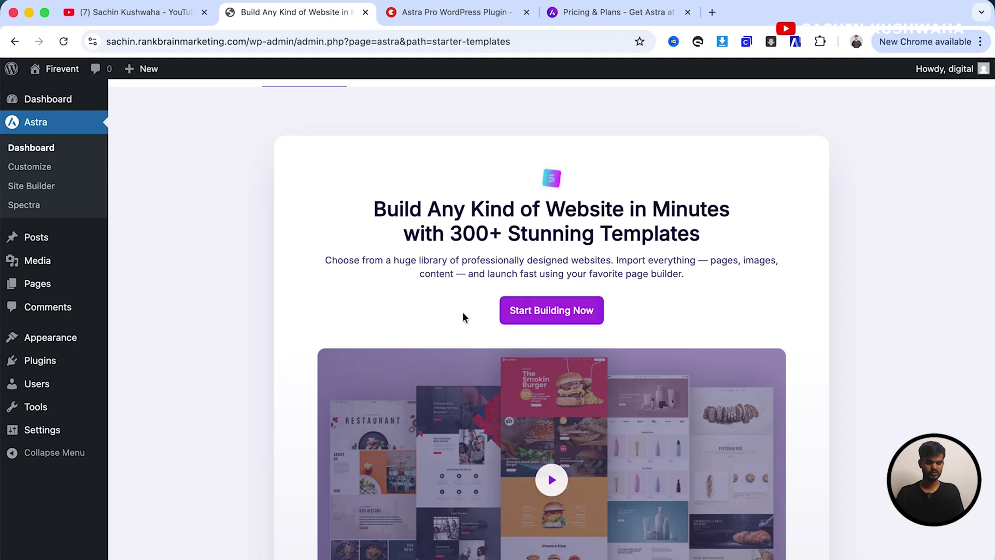
click(557, 317)
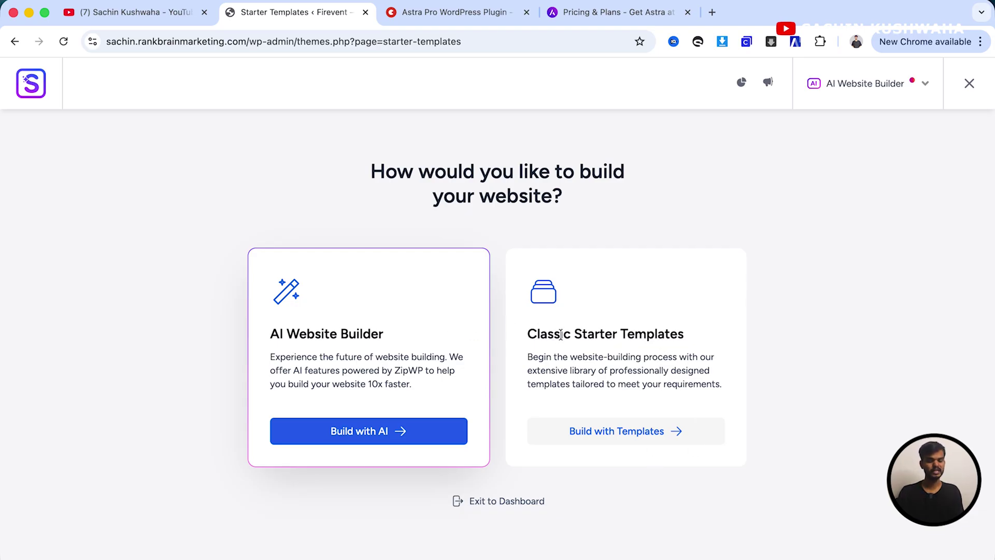
click(598, 437)
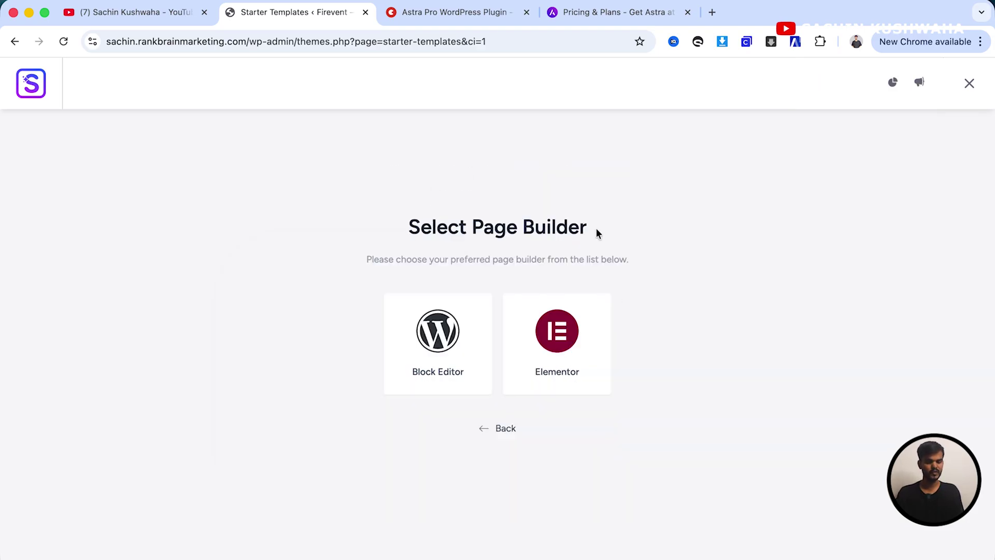
drag(596, 232, 382, 229)
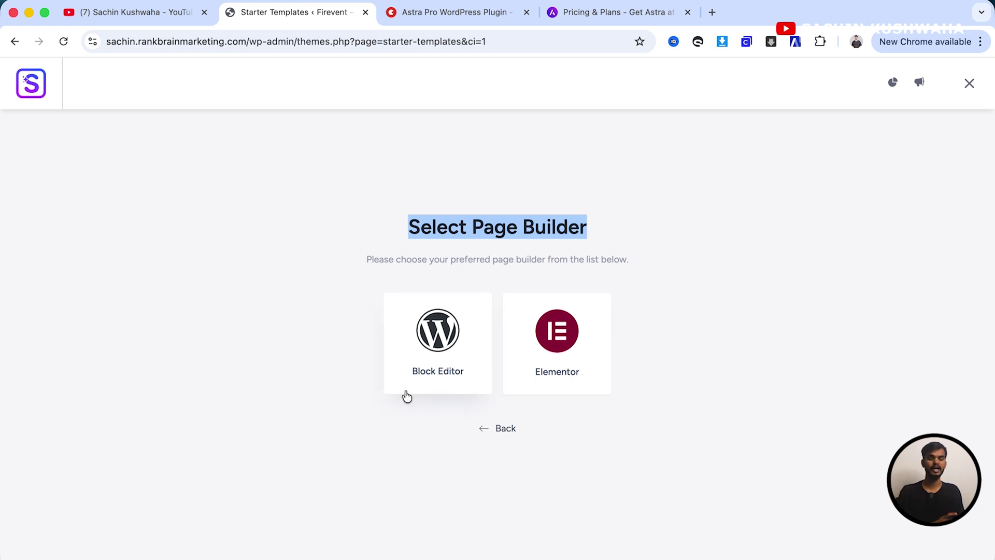
click(621, 407)
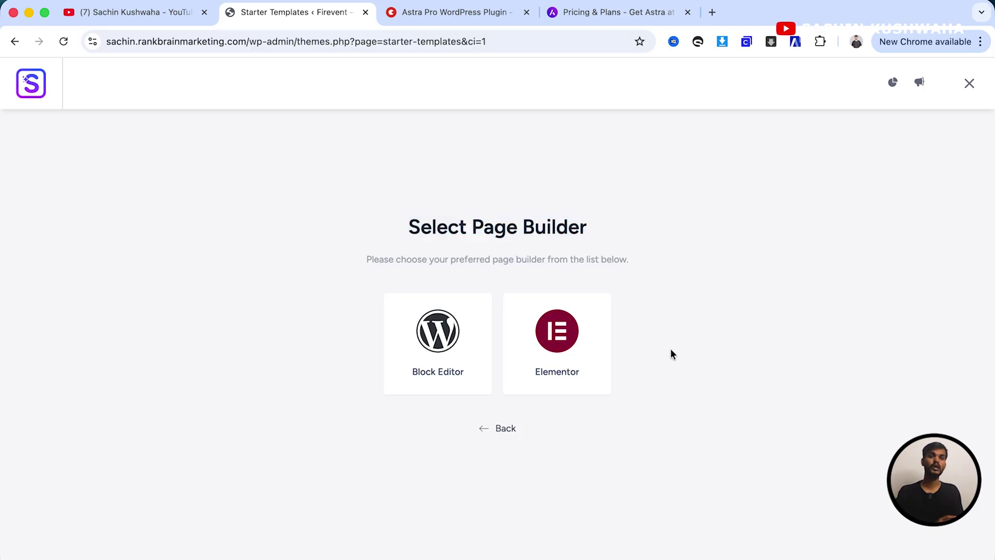
click(557, 342)
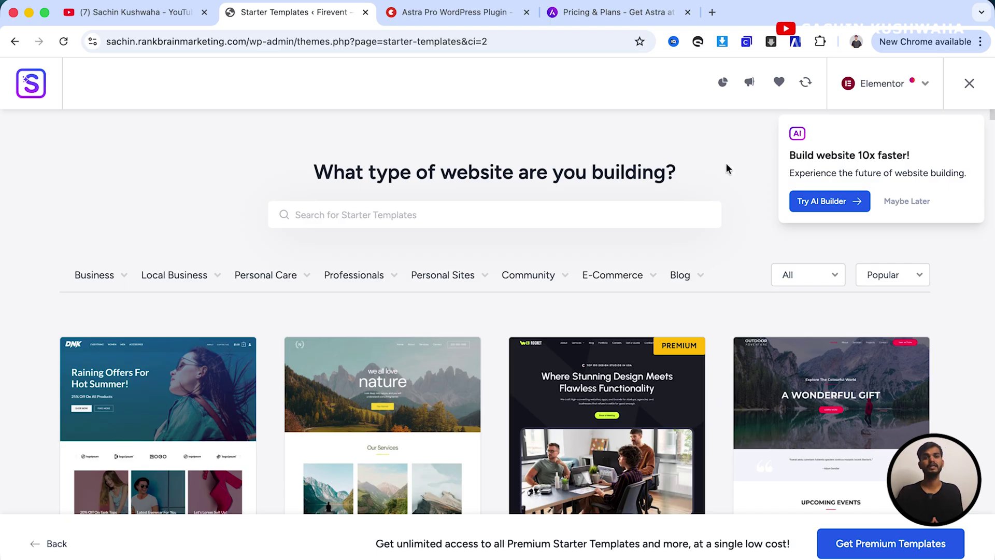
Browse the Elementor starter templates, open the premium Agency template's preview and return to the template gallery.
scroll(726, 163, down, 4)
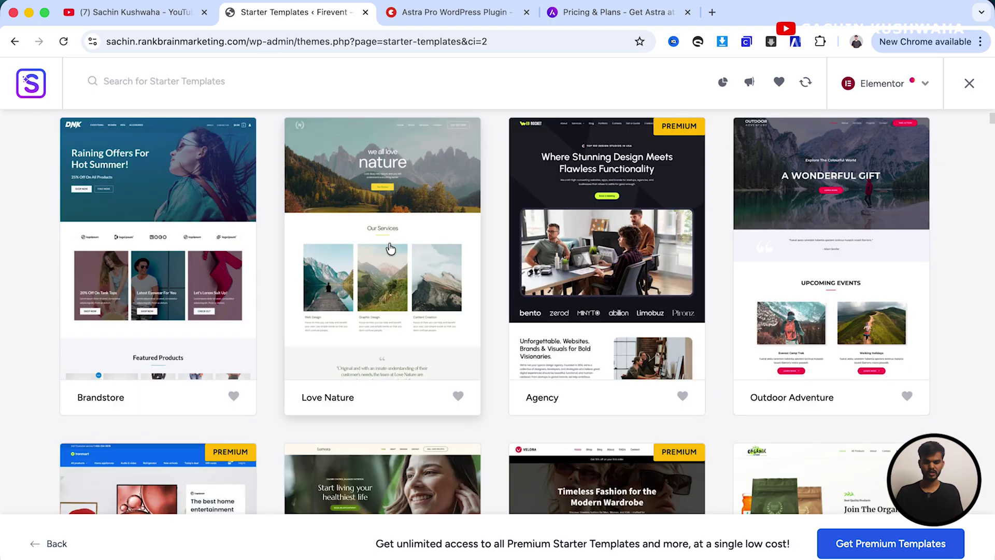
scroll(268, 342, down, 20)
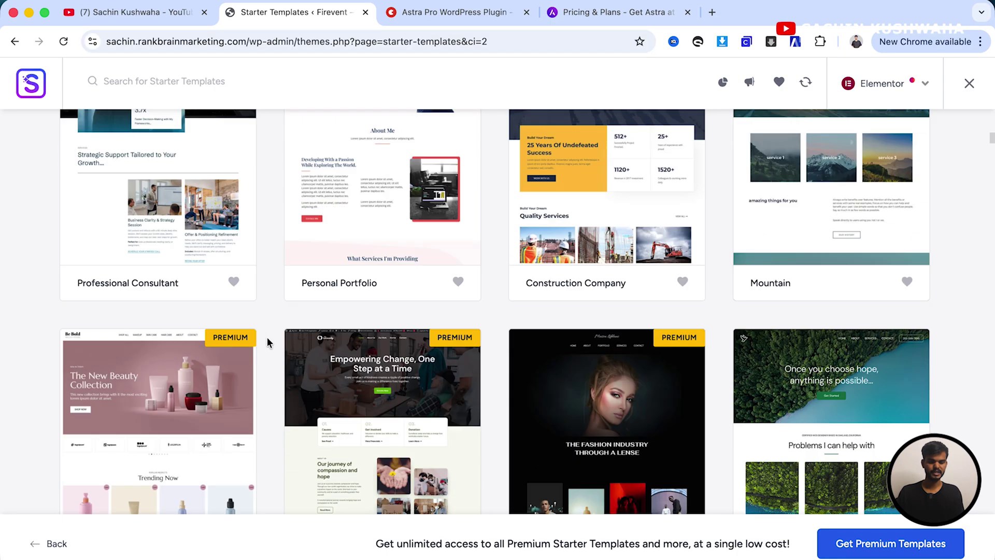
scroll(267, 338, down, 20)
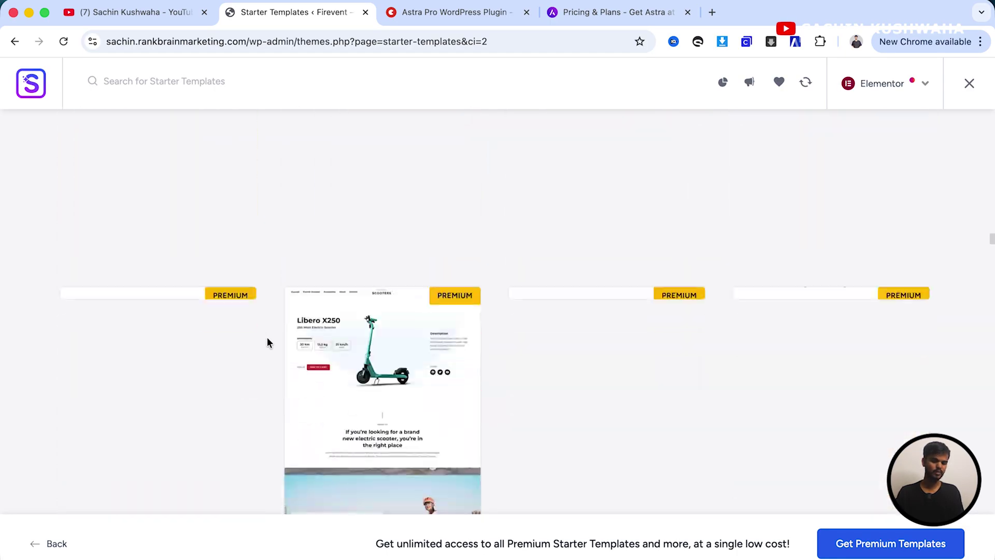
scroll(267, 343, up, 20)
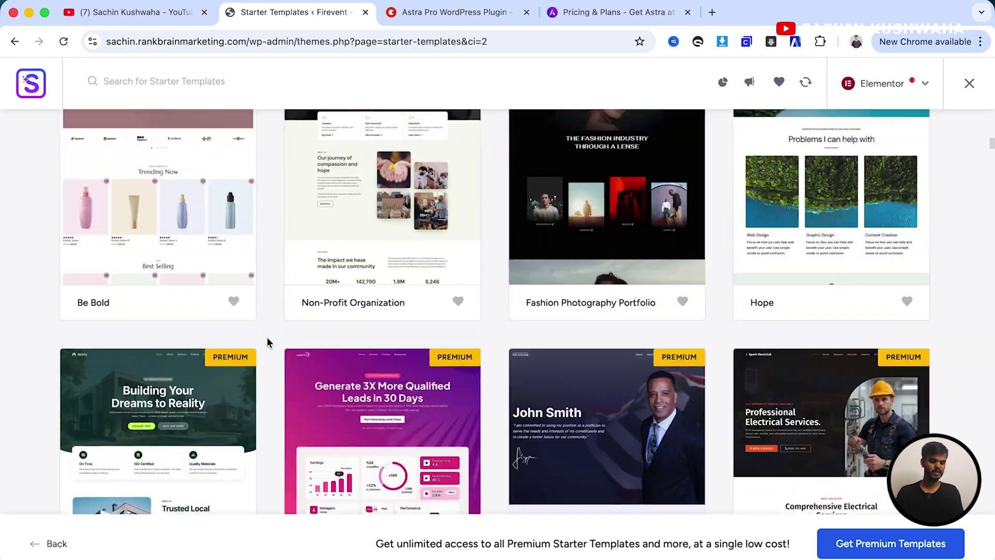
scroll(267, 342, down, 3)
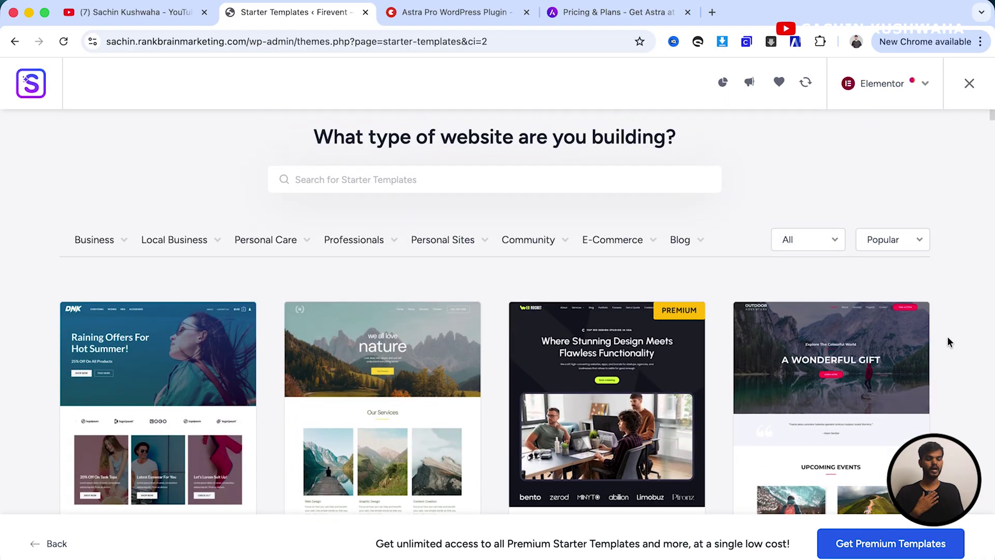
scroll(662, 289, down, 1)
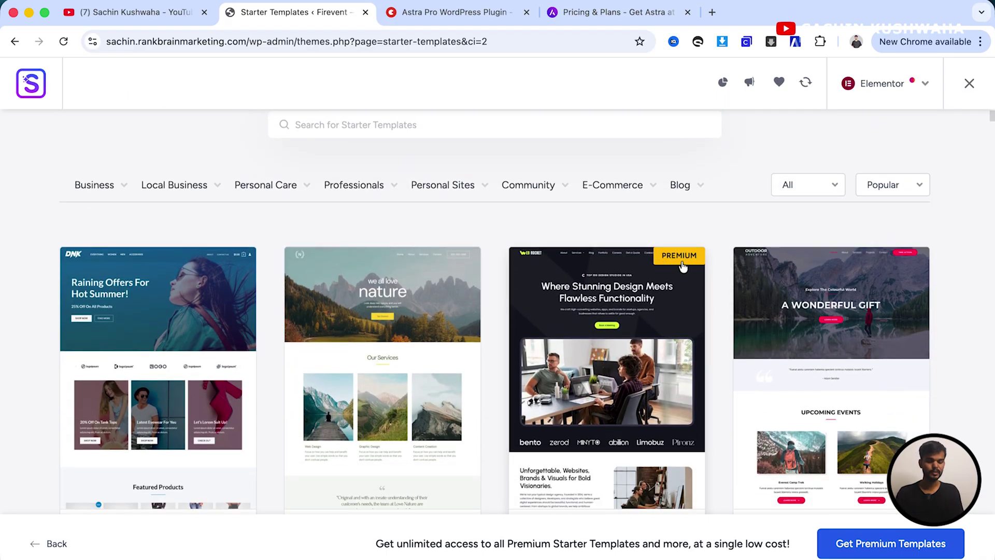
scroll(626, 280, down, 2)
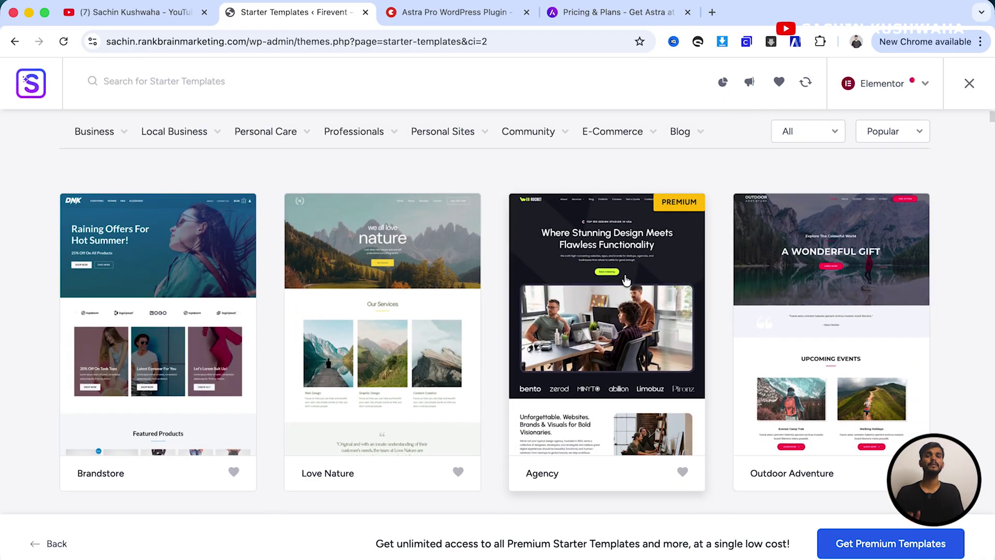
click(589, 271)
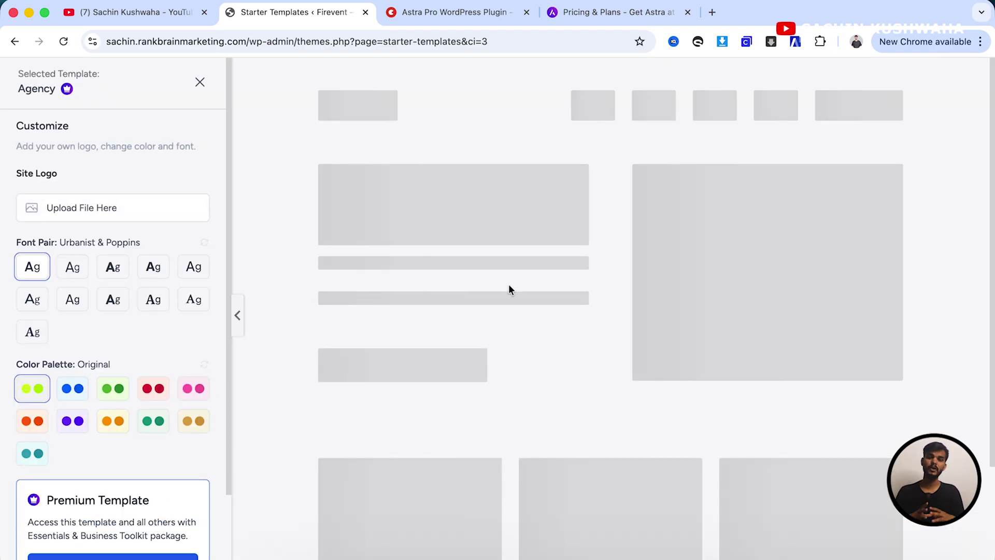
key(super+bracketleft)
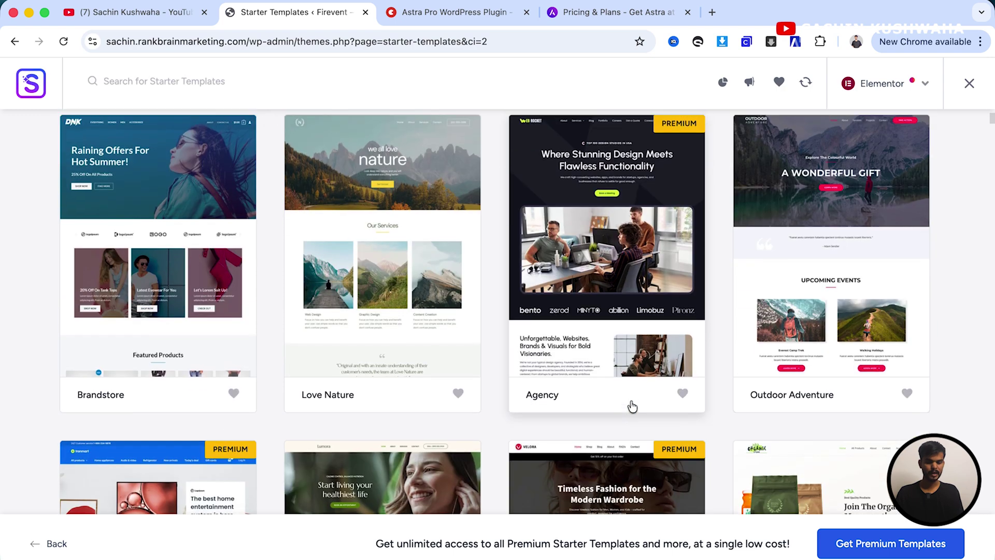
Find the free Day Care Services template in the gallery and select it for customization.
scroll(669, 228, up, 2)
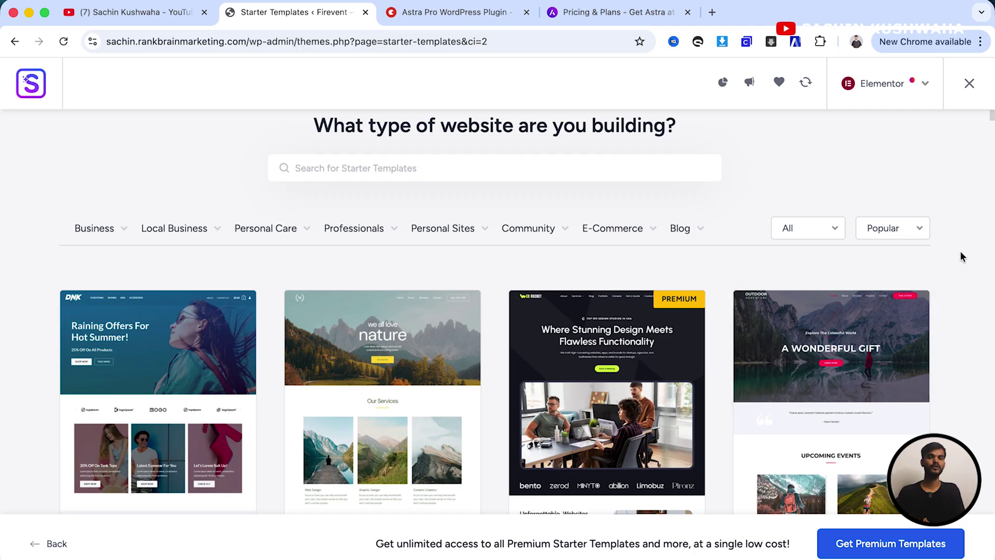
scroll(958, 269, down, 20)
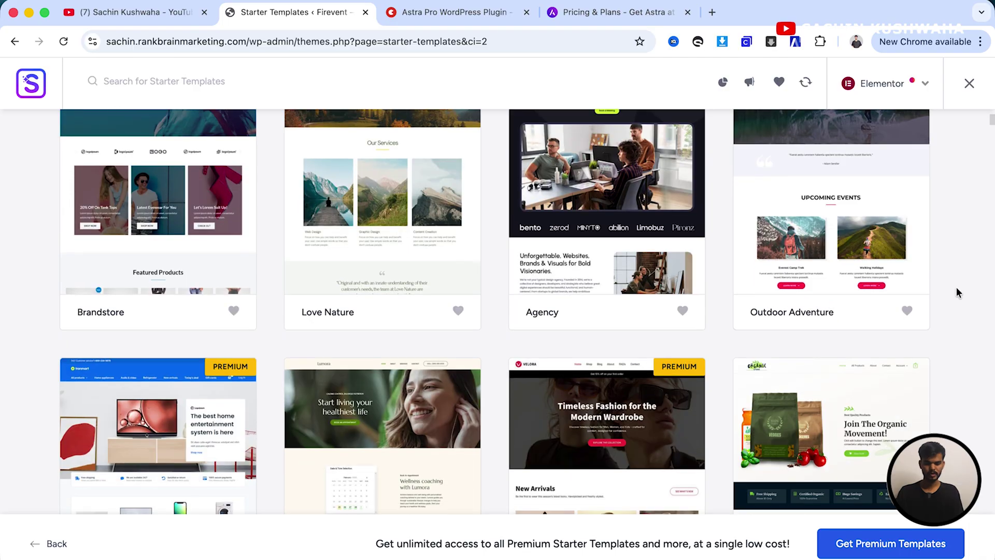
scroll(956, 288, down, 7)
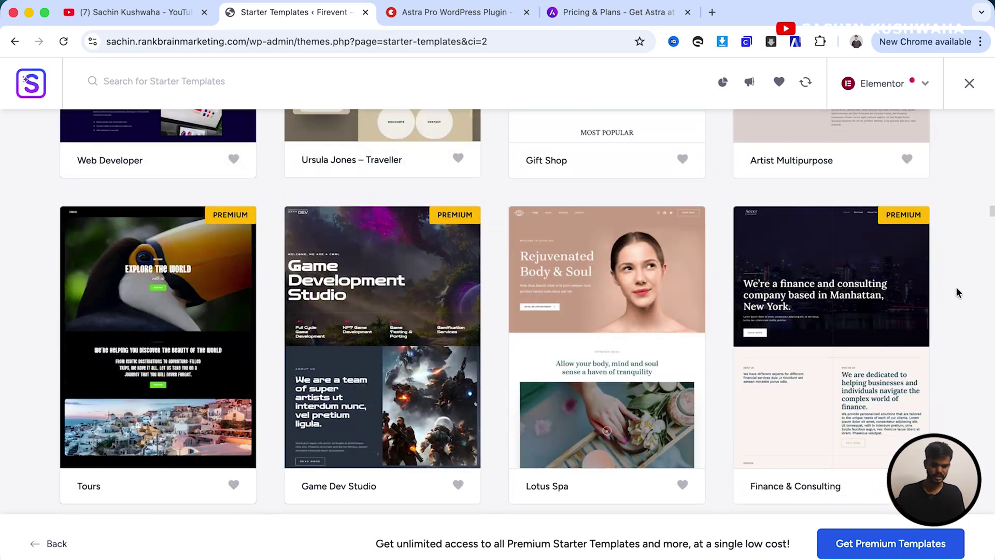
scroll(956, 288, down, 2)
scroll(957, 288, up, 3)
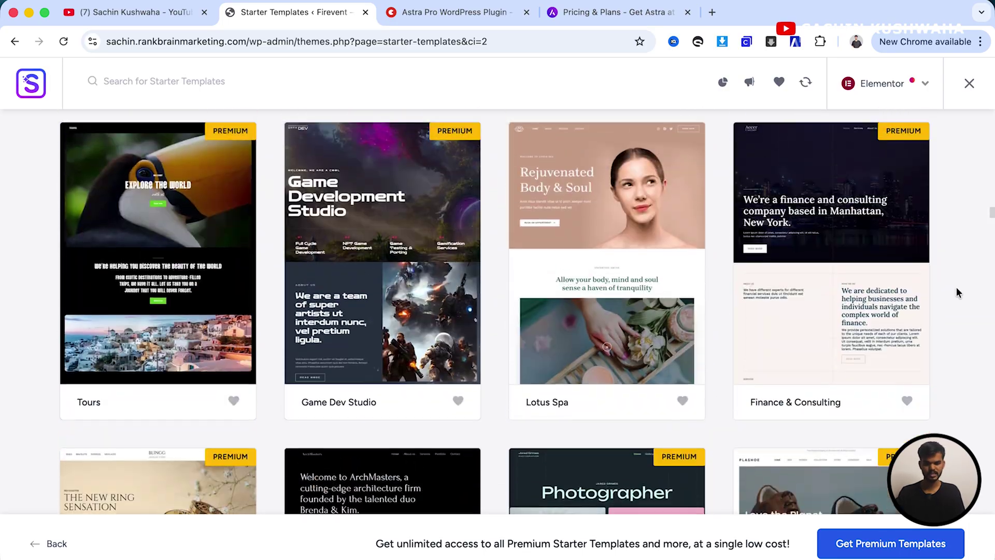
scroll(957, 287, down, 3)
scroll(957, 287, down, 8)
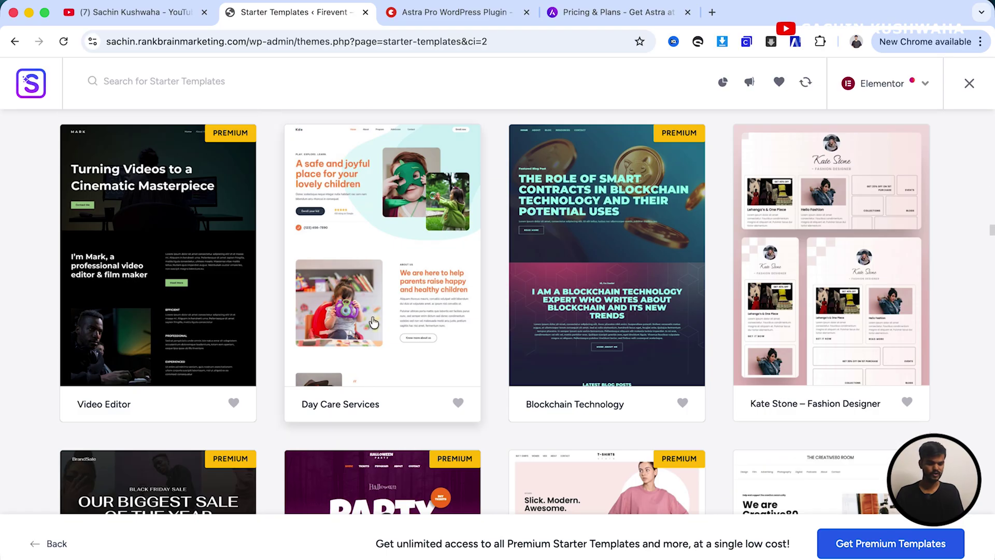
click(373, 322)
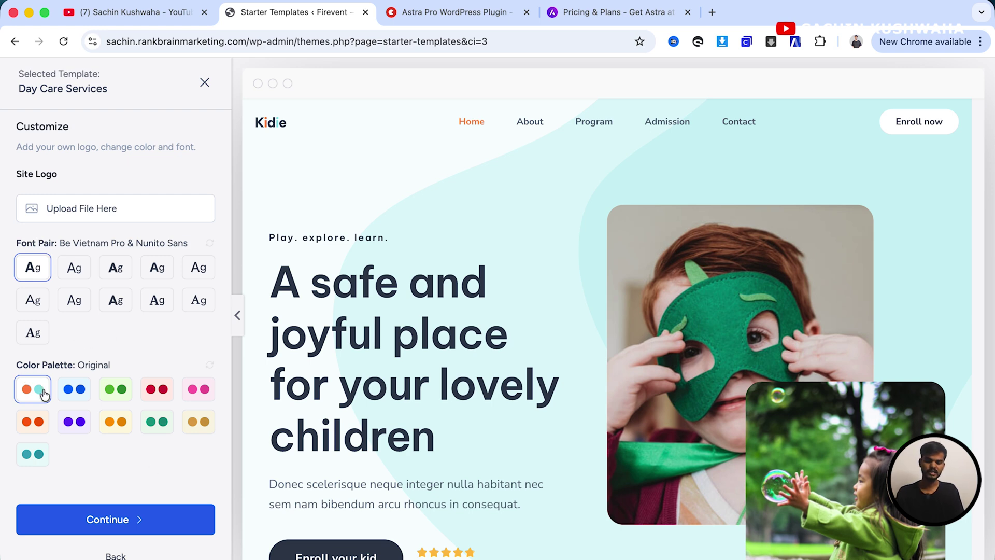
Try several color palettes on the Day Care Services template and settle on the red Style 3 palette.
click(86, 393)
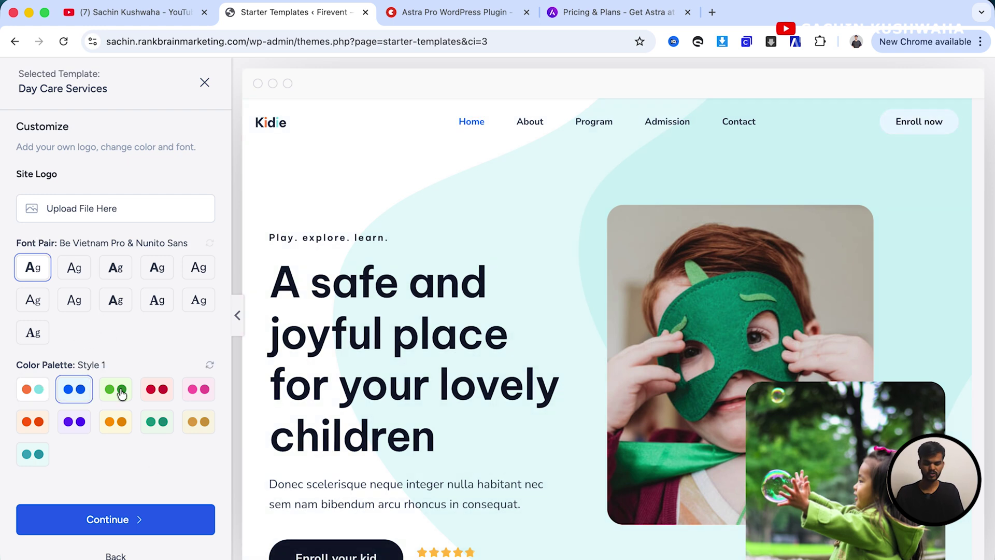
click(117, 390)
click(197, 392)
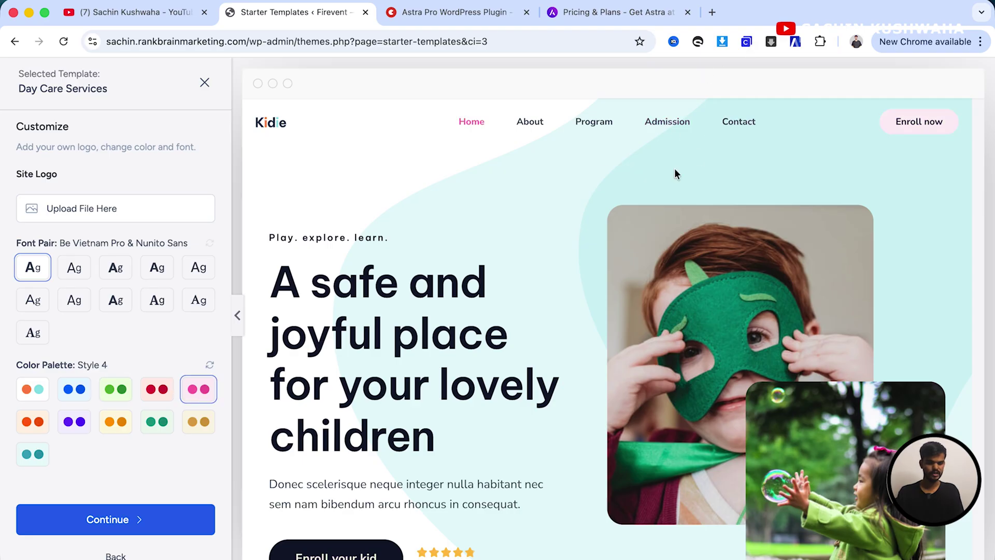
click(199, 422)
click(75, 390)
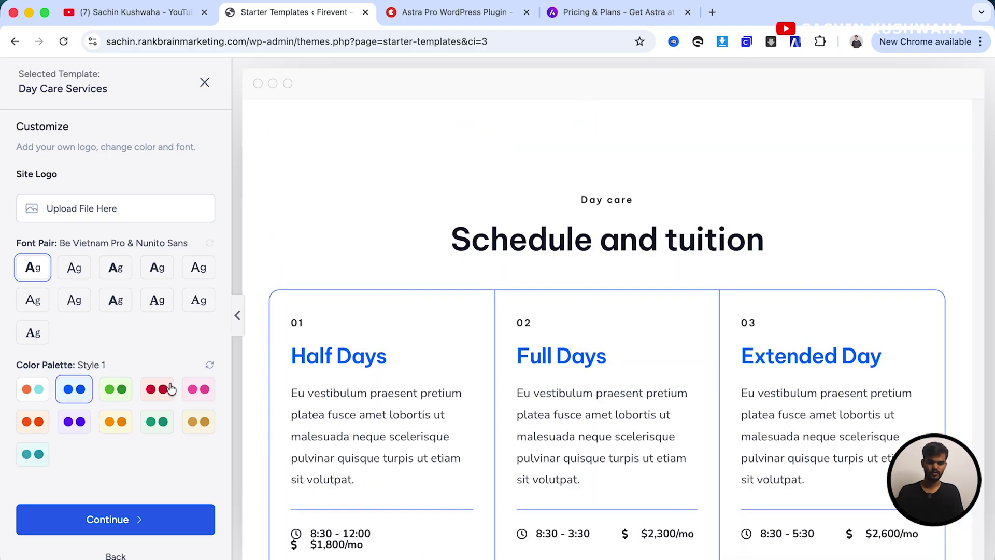
click(157, 389)
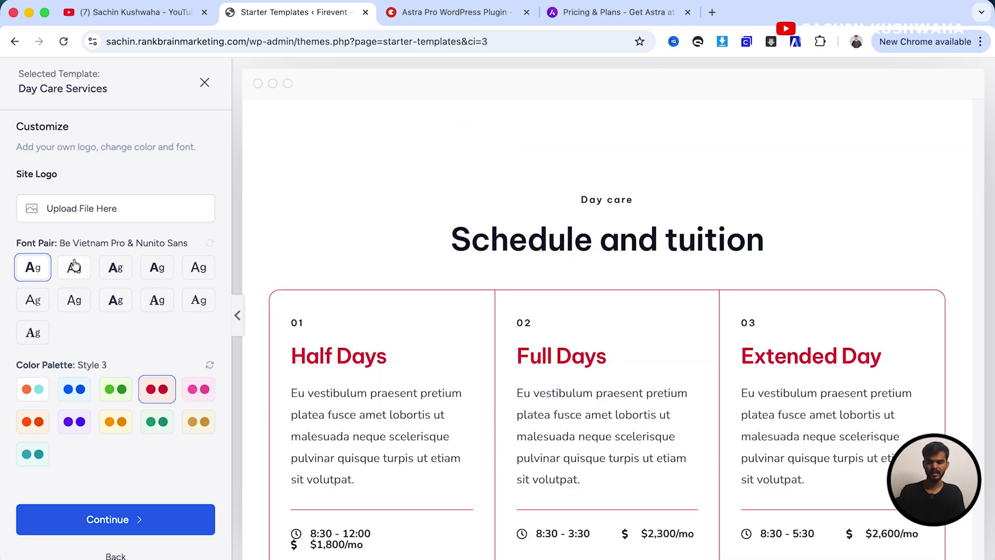
Compare font pairs on the template, choose Lexend & DM Sans and continue to the feature selection.
click(154, 273)
click(153, 302)
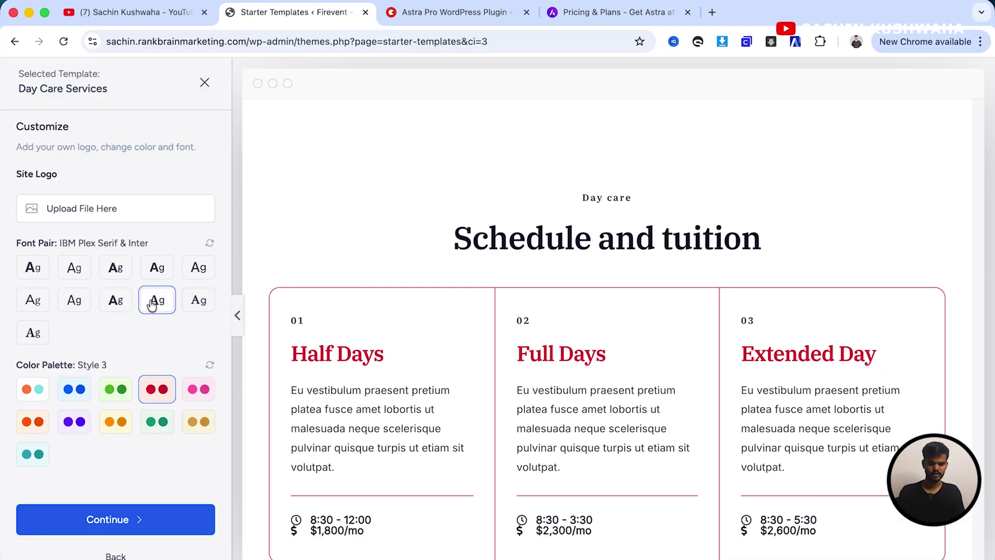
scroll(450, 374, down, 2)
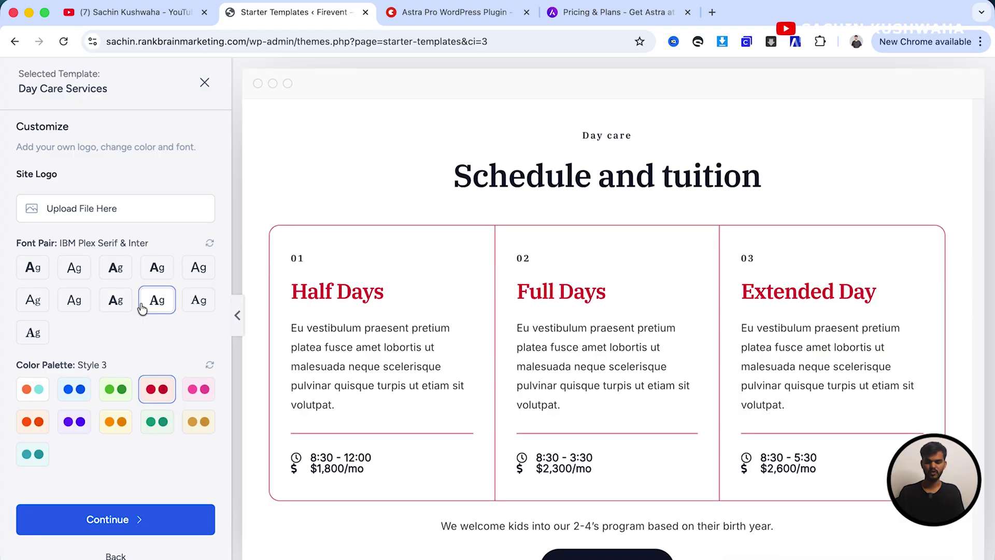
click(112, 269)
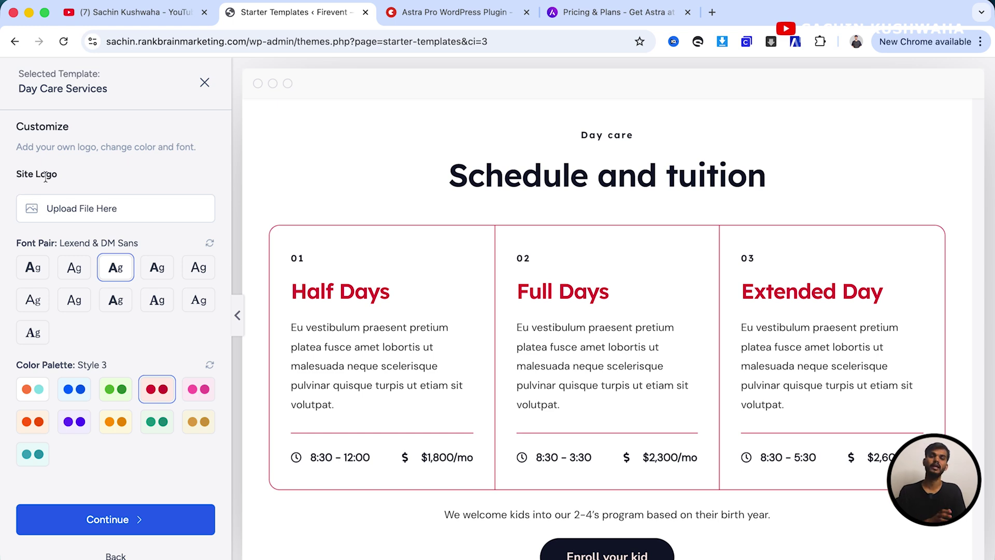
click(82, 526)
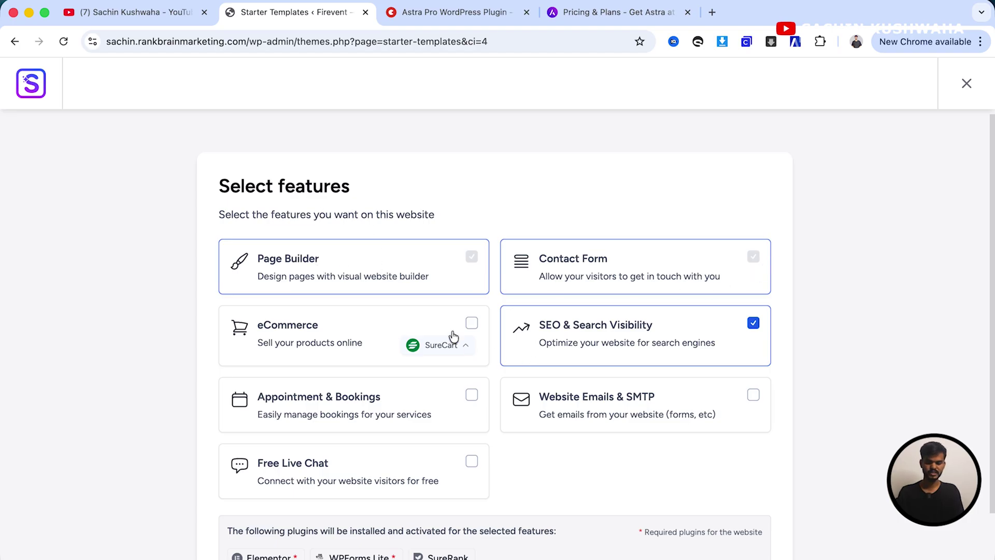
Add the eCommerce, Appointment & Bookings, Free Live Chat and Website Emails & SMTP features, and continue.
click(472, 324)
click(471, 395)
click(472, 461)
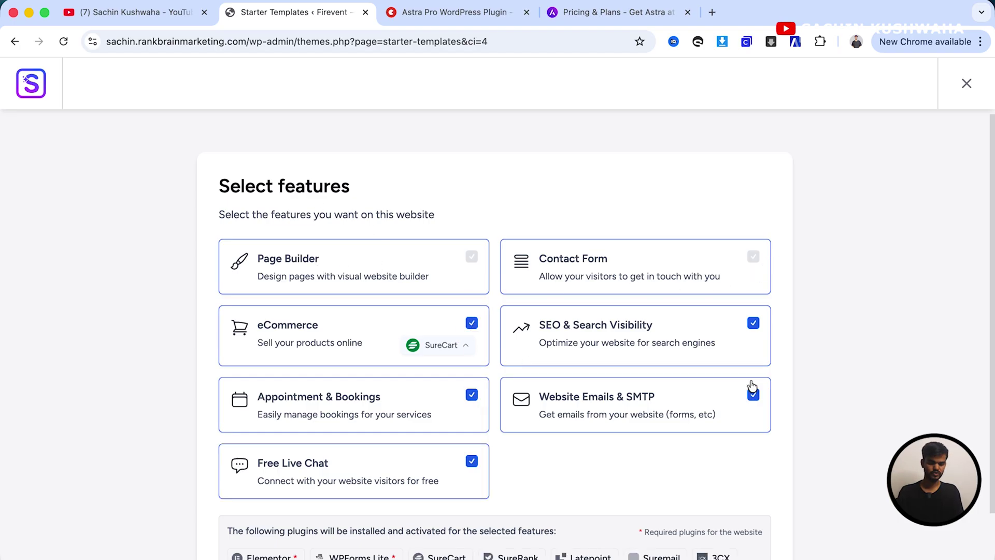
click(754, 395)
scroll(749, 427, down, 3)
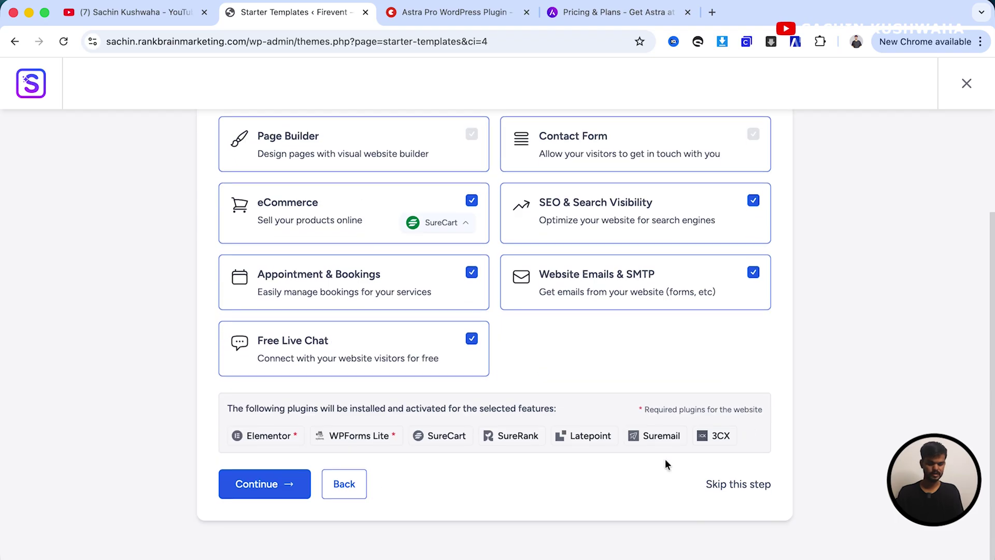
click(264, 485)
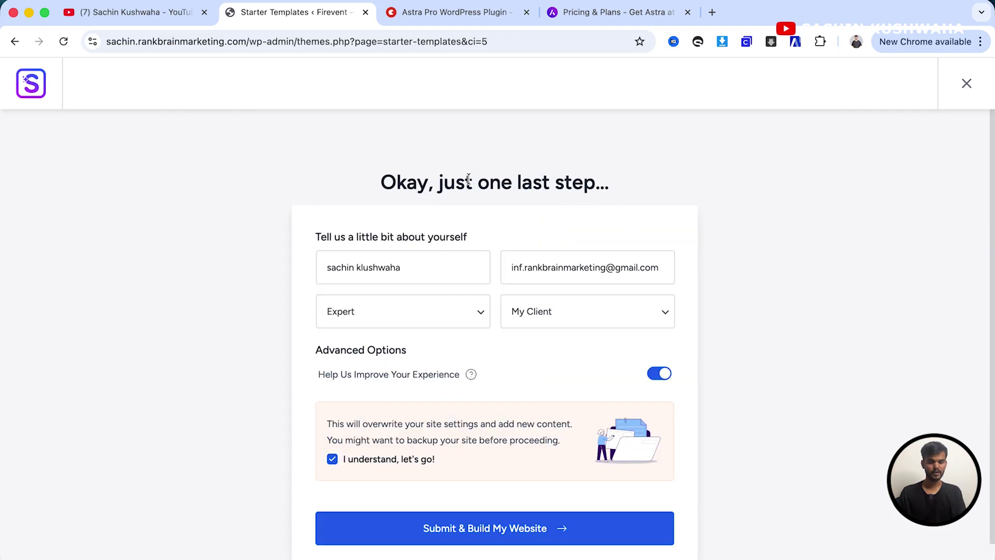
Review the name field and the choices for experience level and who the website is for, keeping Expert and My Client.
click(407, 267)
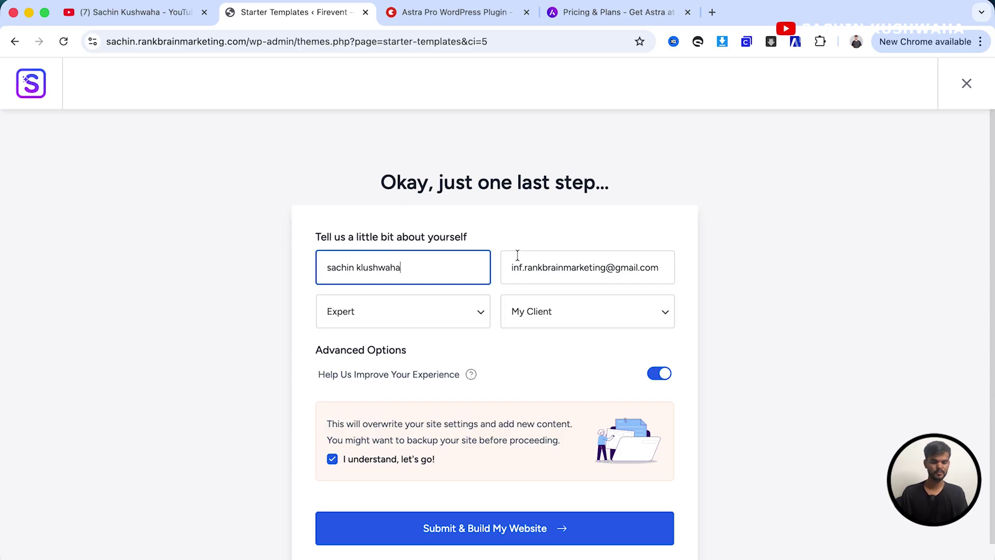
click(368, 318)
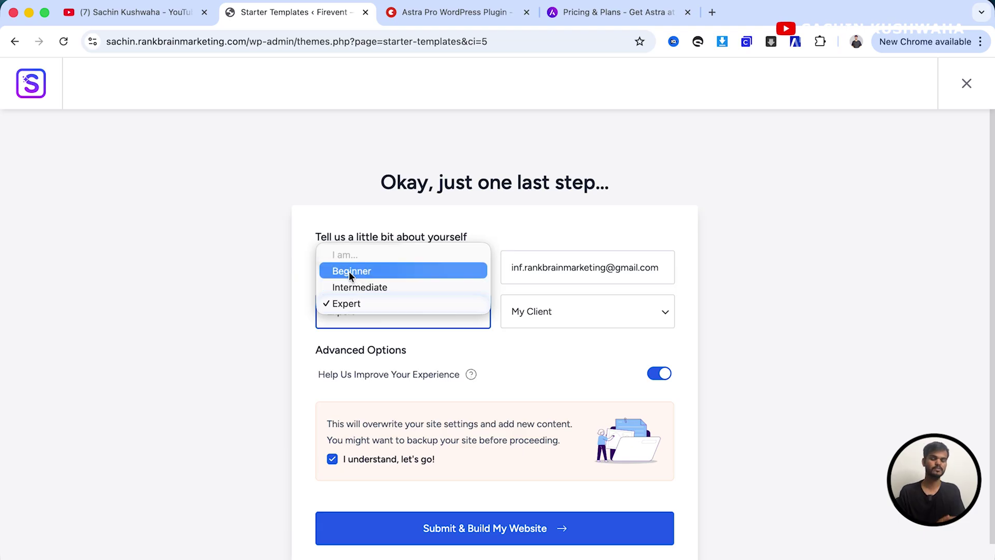
click(800, 250)
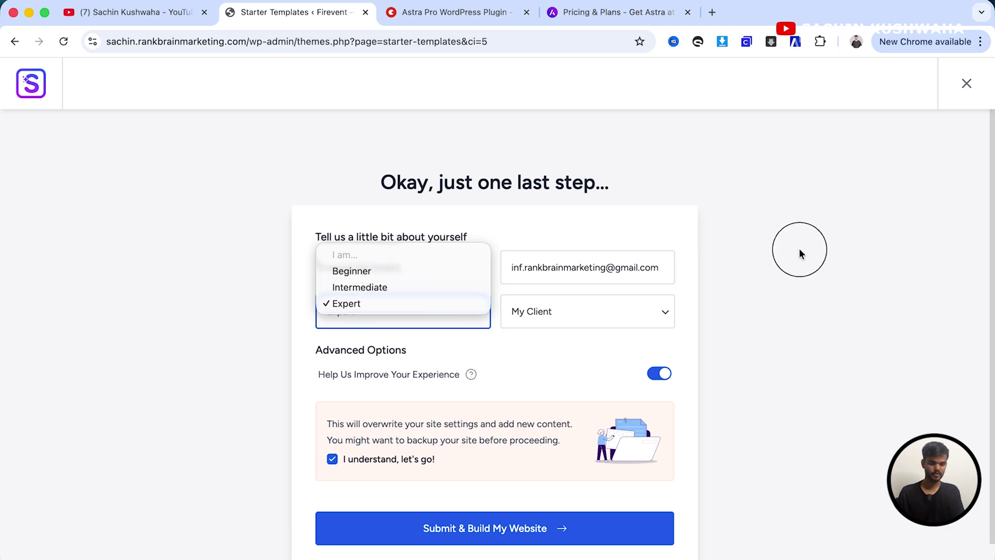
click(523, 315)
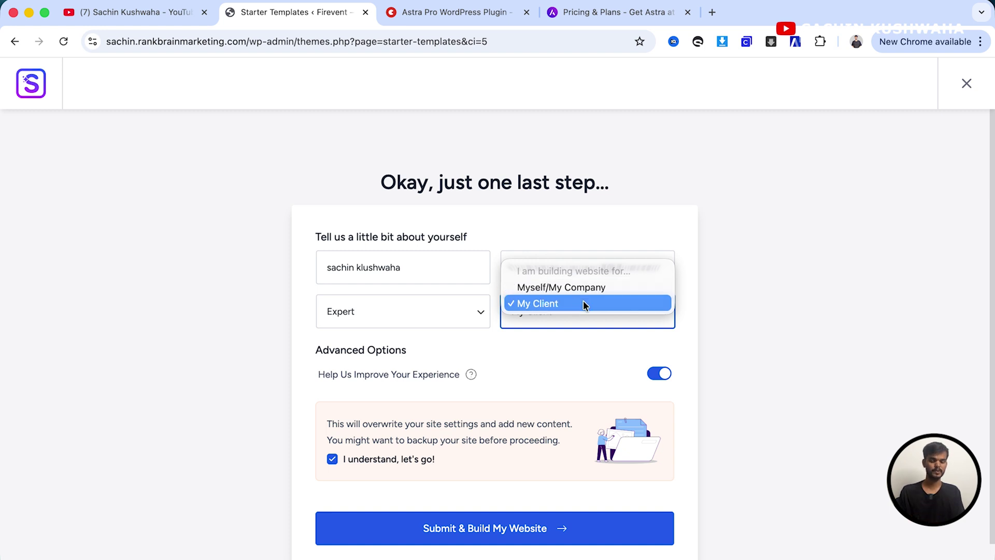
click(725, 306)
Keep the site-overwrite acknowledgement checked and submit the form to build the website.
scroll(413, 364, down, 1)
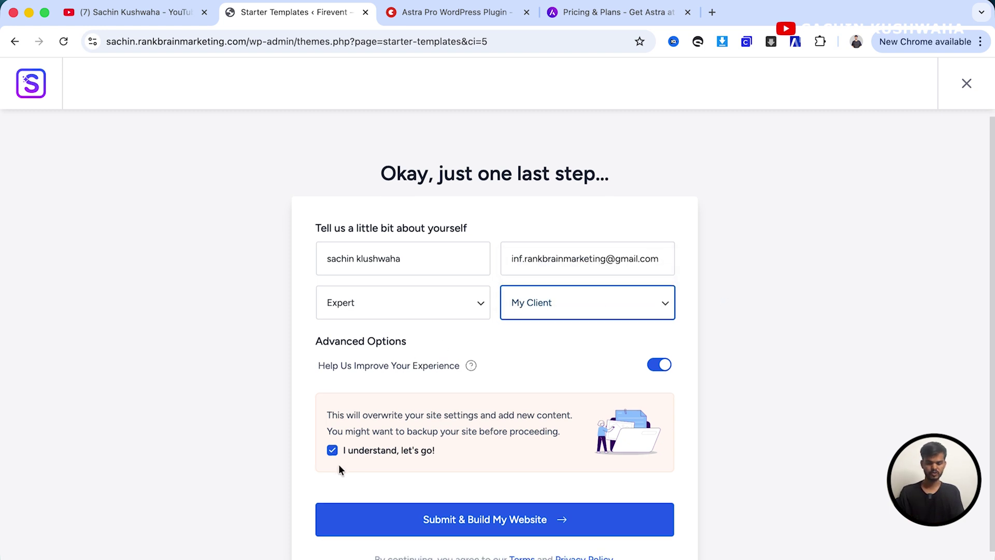
click(331, 451)
click(332, 450)
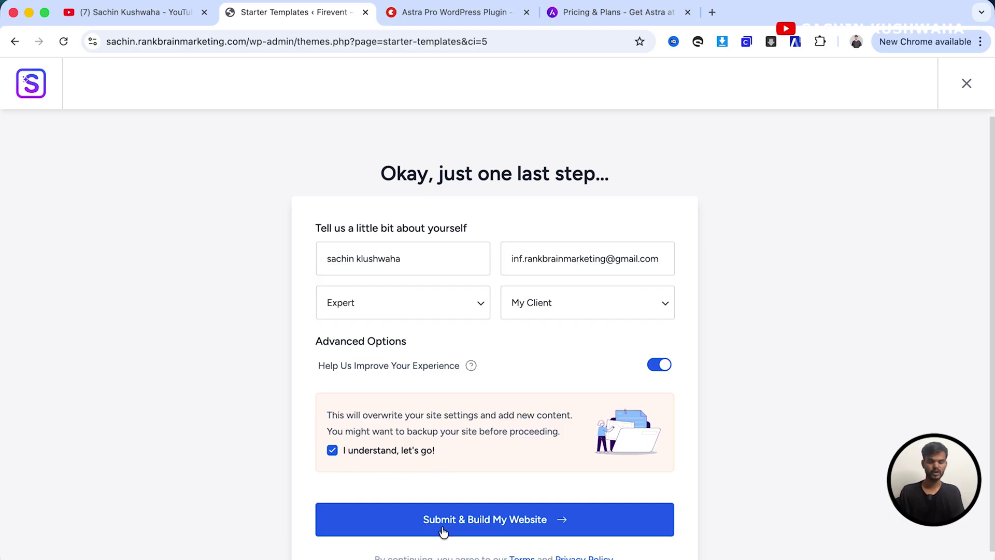
click(473, 529)
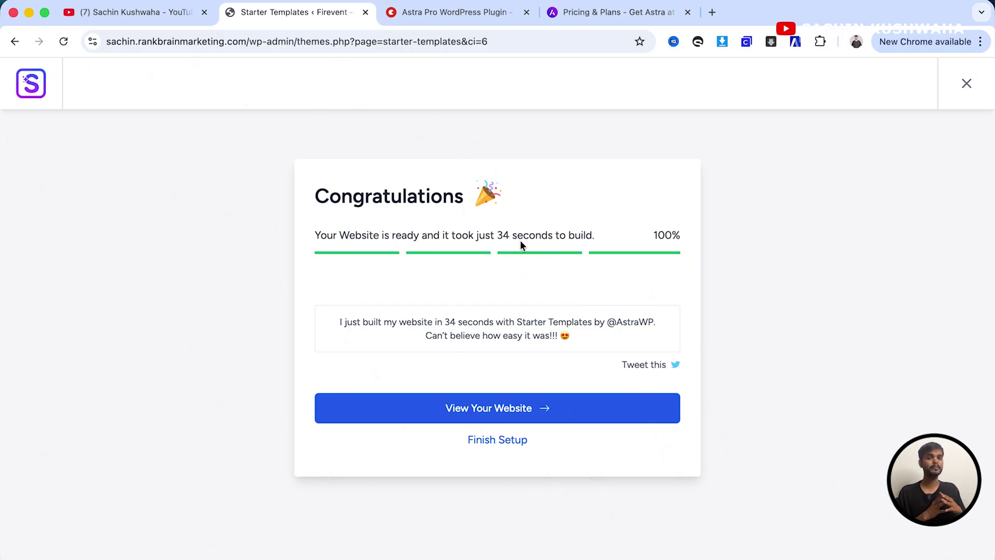
drag(497, 235, 598, 236)
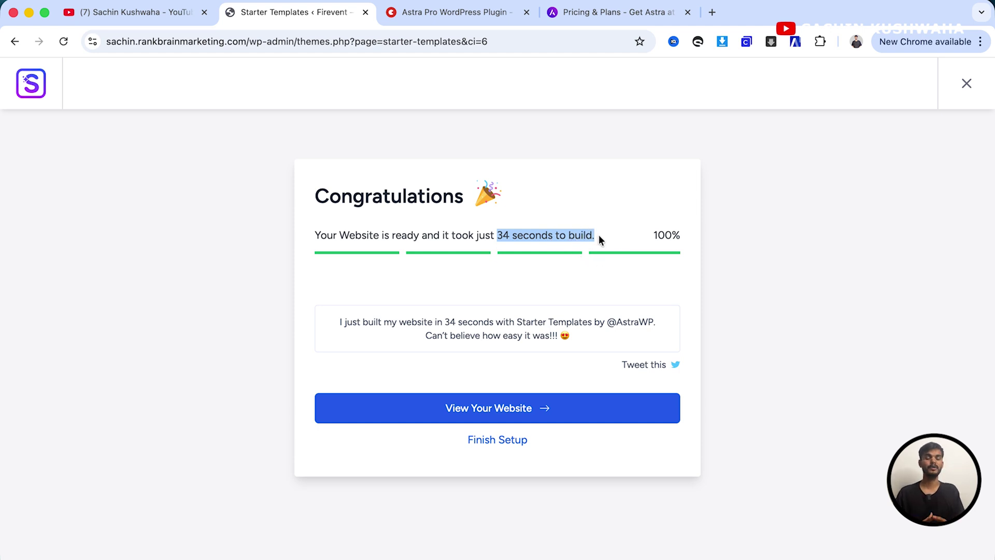
click(792, 363)
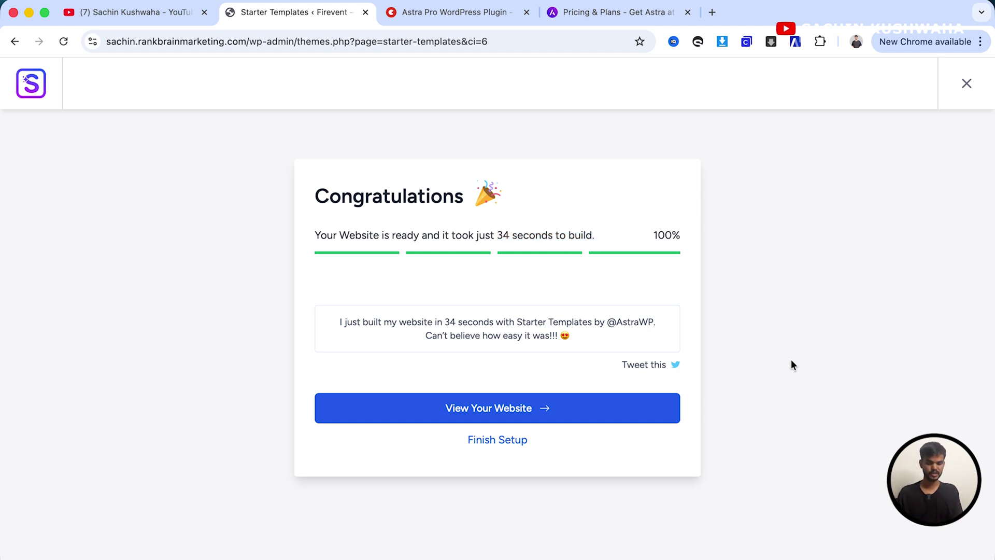
Open the newly built website, check its address and review the home page from the hero section down to the footer.
right_click(492, 411)
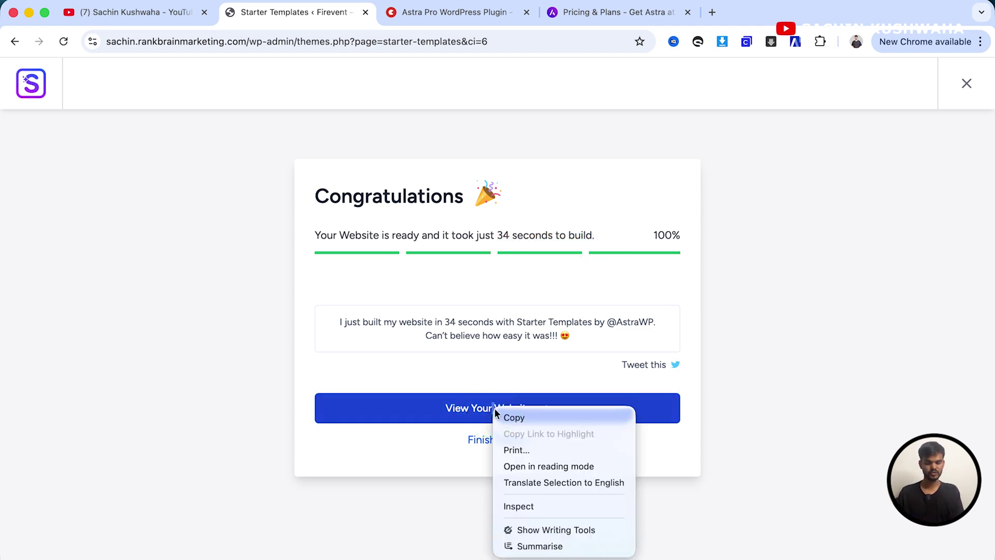
click(453, 409)
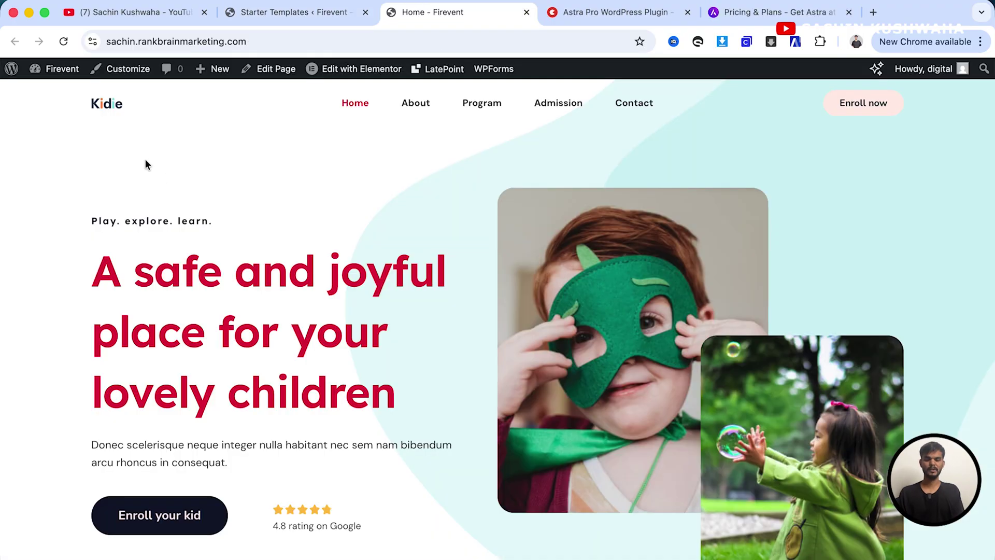
click(303, 42)
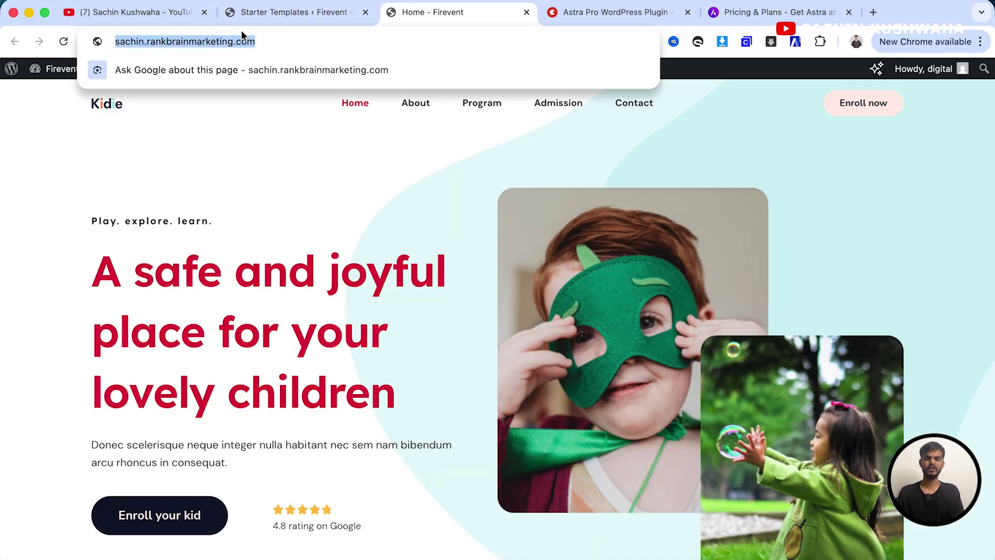
click(438, 252)
scroll(511, 303, down, 5)
scroll(511, 303, down, 20)
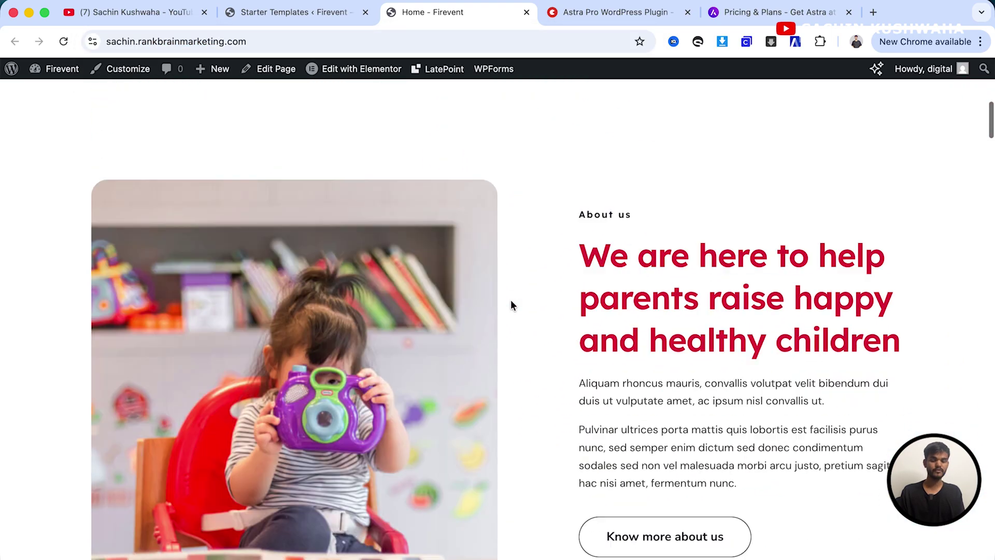
scroll(511, 304, down, 20)
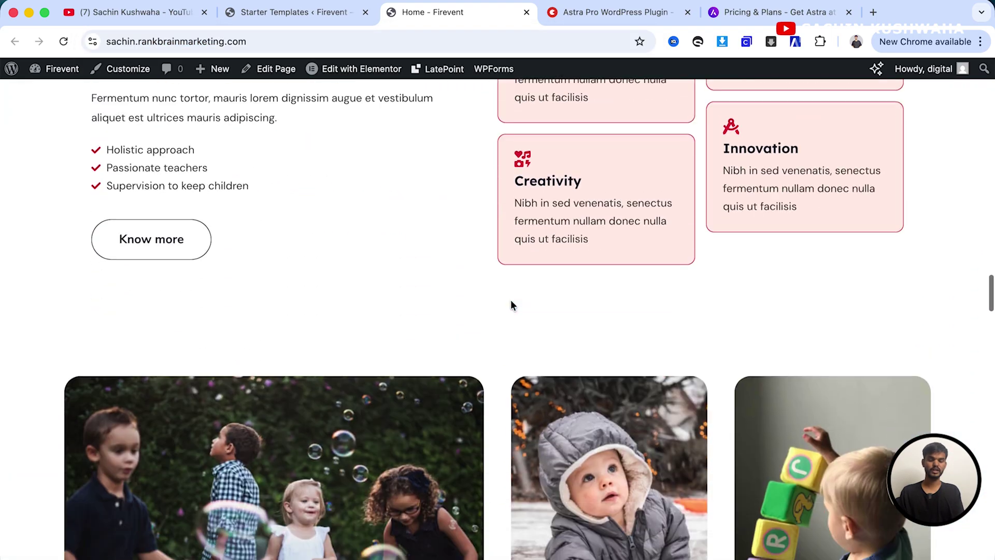
scroll(513, 306, down, 15)
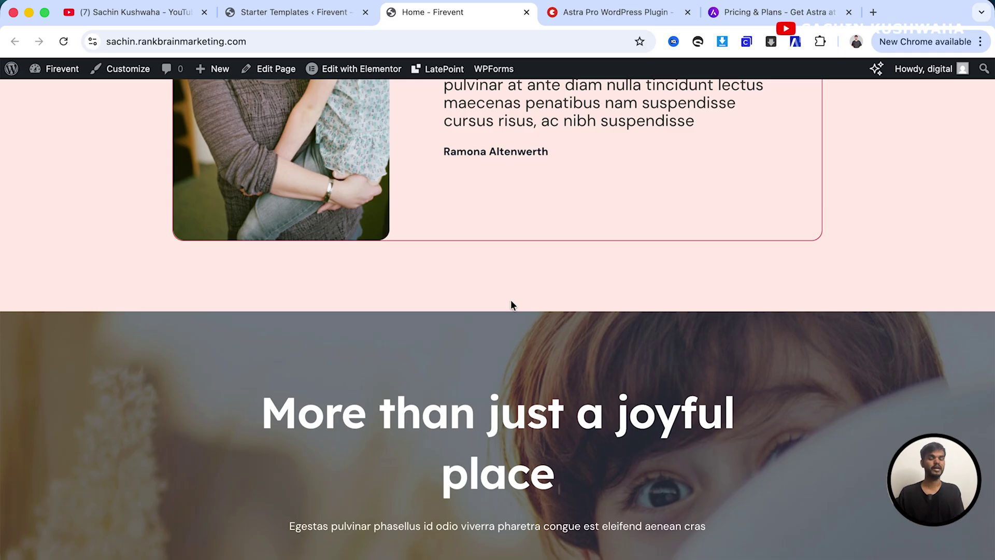
scroll(511, 300, down, 10)
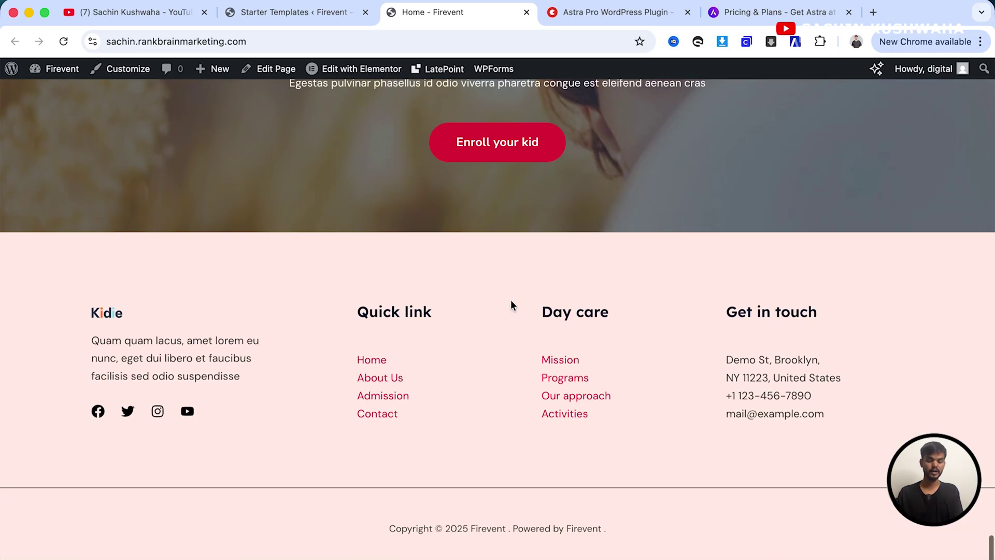
scroll(511, 300, up, 20)
scroll(511, 300, up, 15)
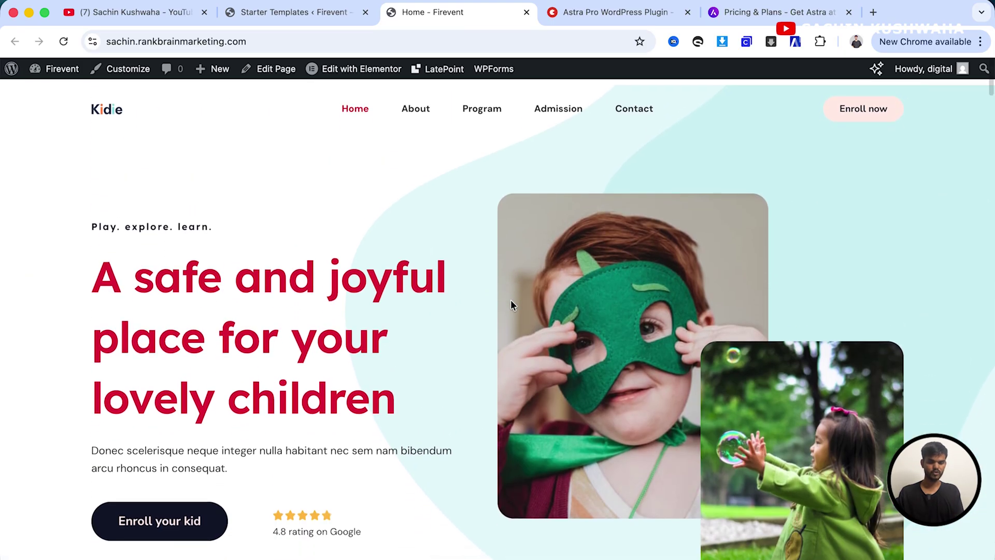
Review the site's About, Program and Admission pages, ending on the Contact page.
click(419, 103)
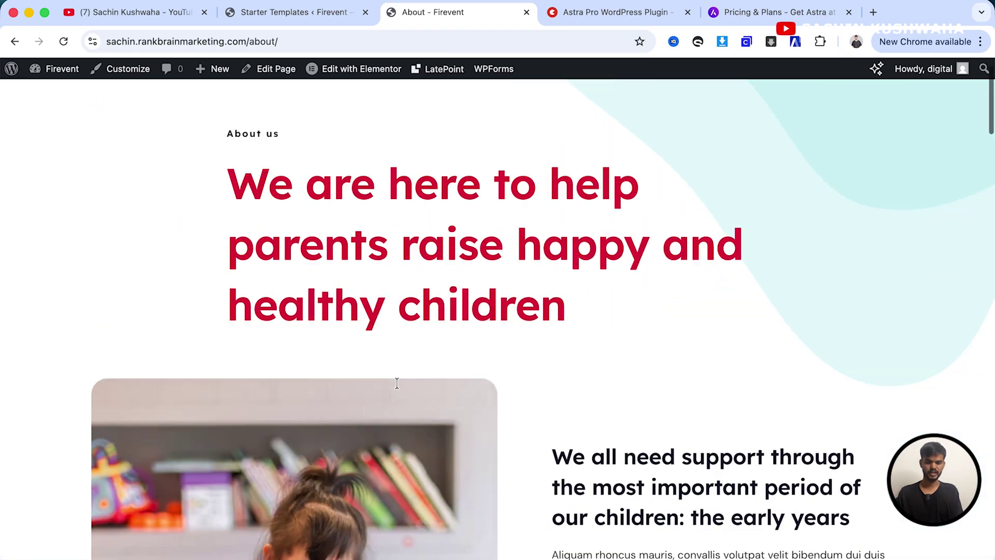
scroll(397, 381, down, 10)
scroll(396, 382, up, 10)
click(476, 117)
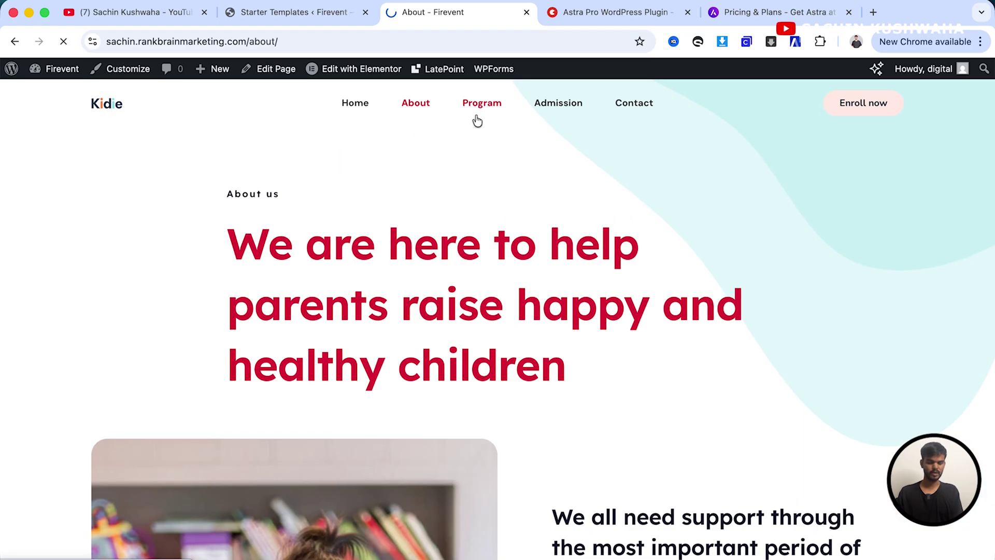
scroll(465, 312, down, 15)
scroll(464, 313, up, 15)
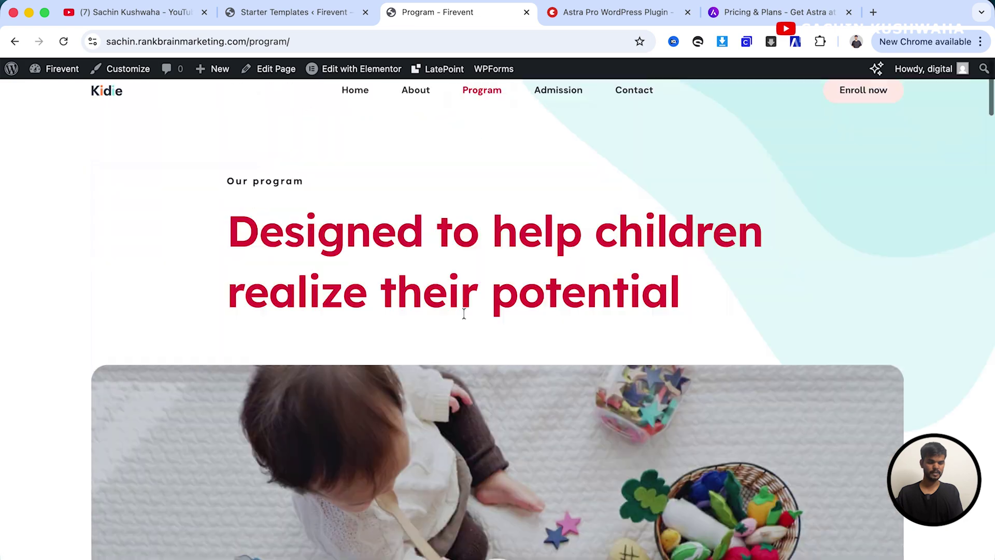
click(556, 94)
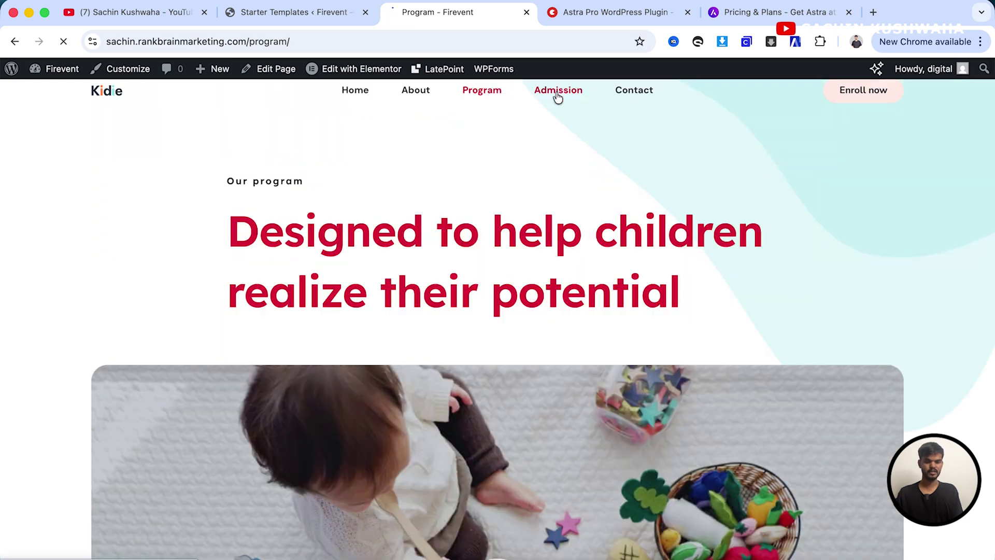
scroll(361, 406, down, 10)
scroll(361, 406, down, 10)
scroll(608, 201, up, 20)
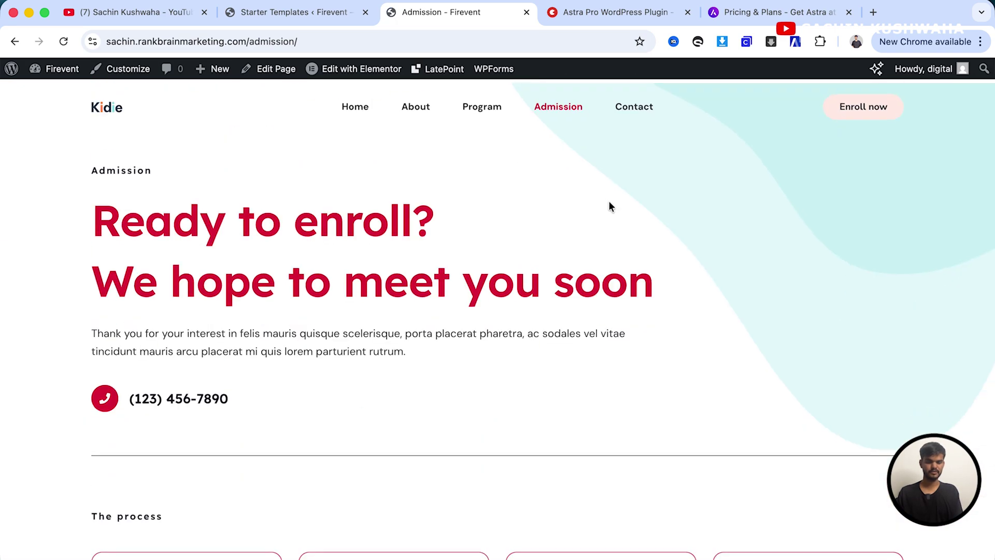
click(644, 102)
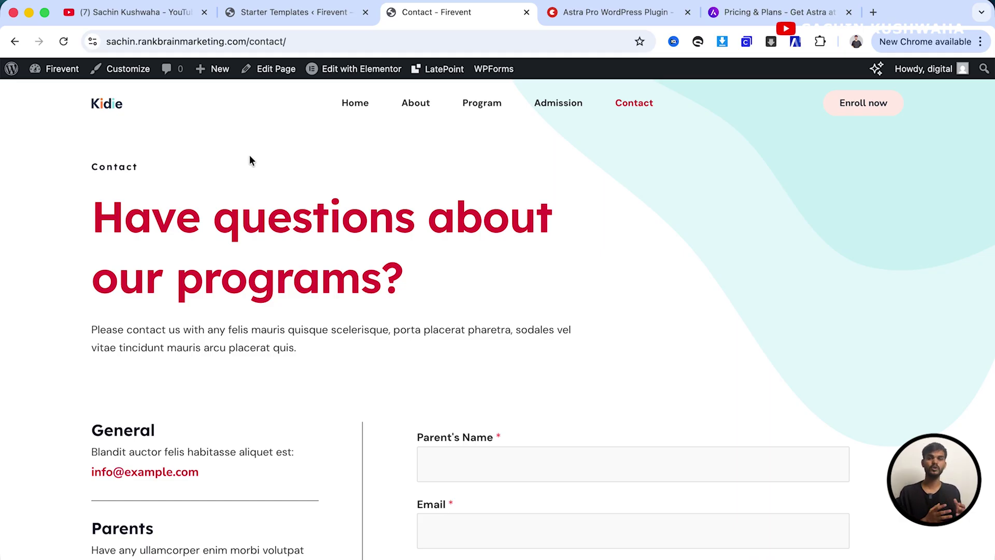
Show the creator's YouTube channel, and open the creator's Instagram profile in a new tab to view its highlights and posts.
key(super+1)
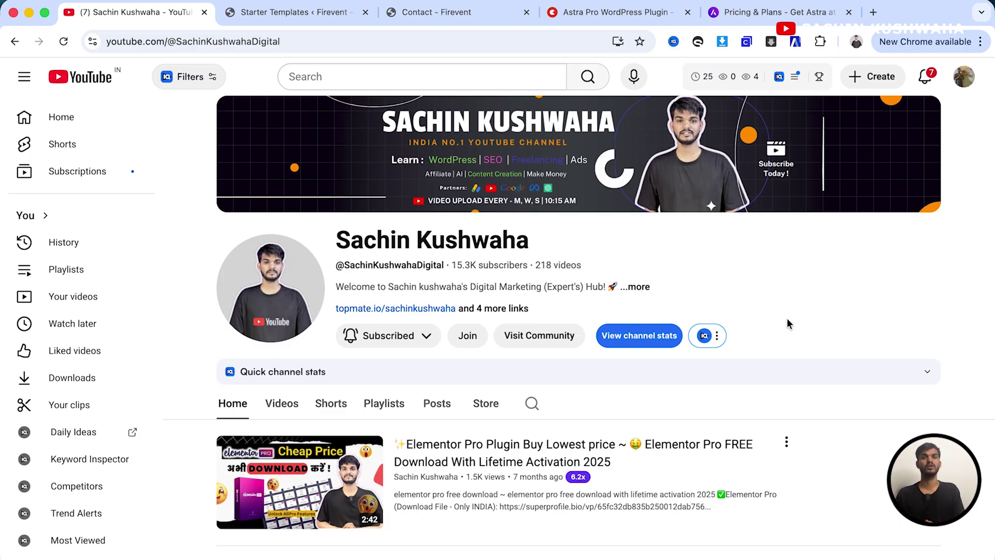
key(super+t)
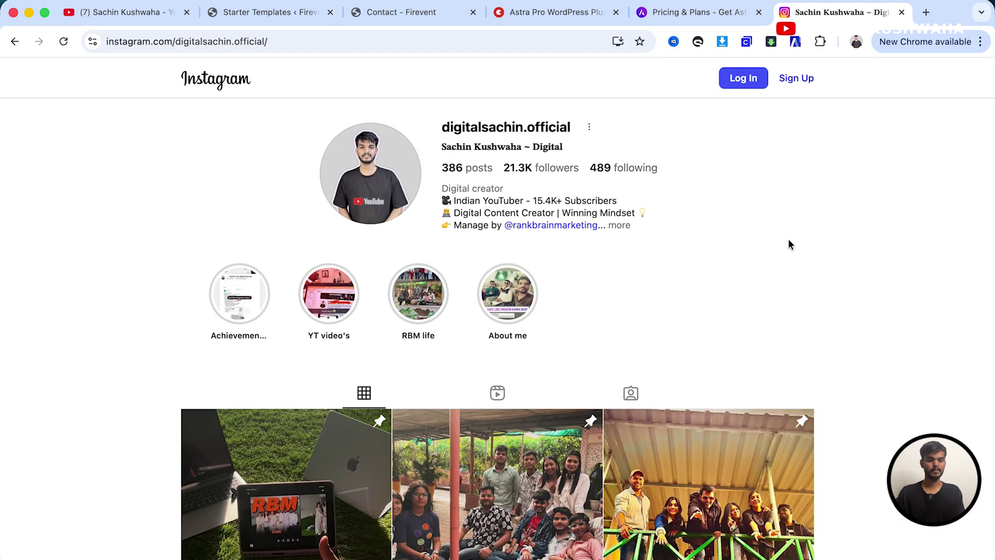
scroll(789, 244, down, 2)
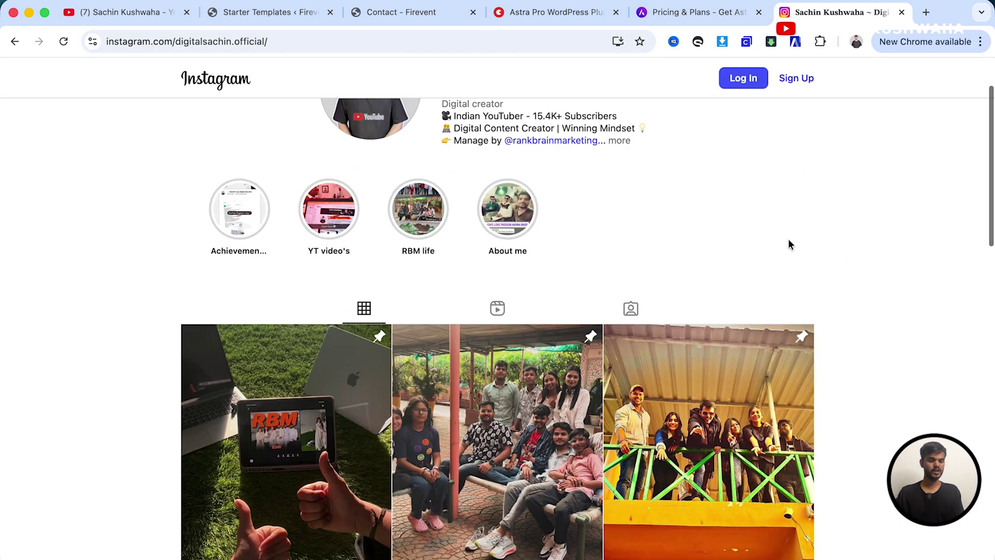